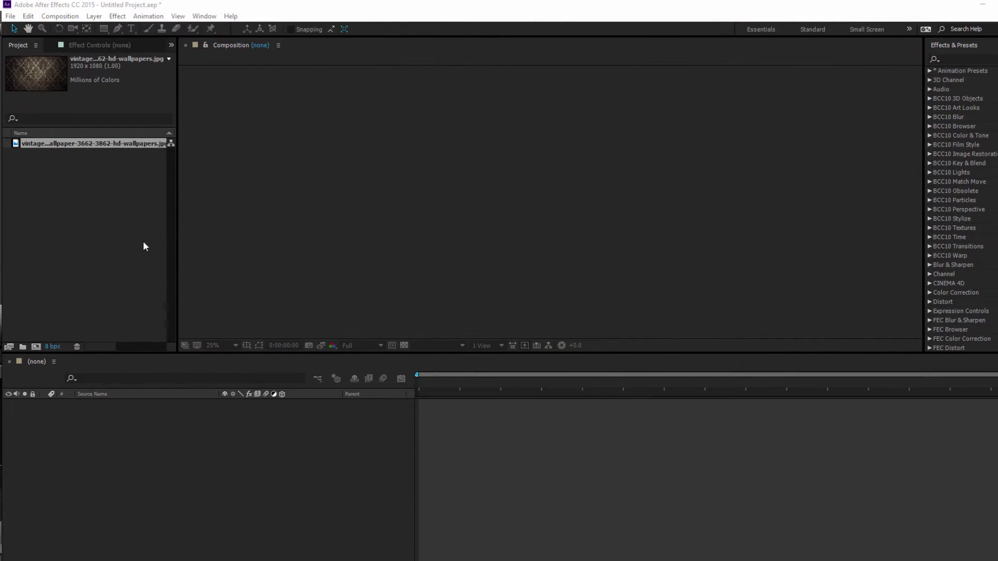
- Create a new 1920×1080 composition named 'Titles'
left_click(74, 19)
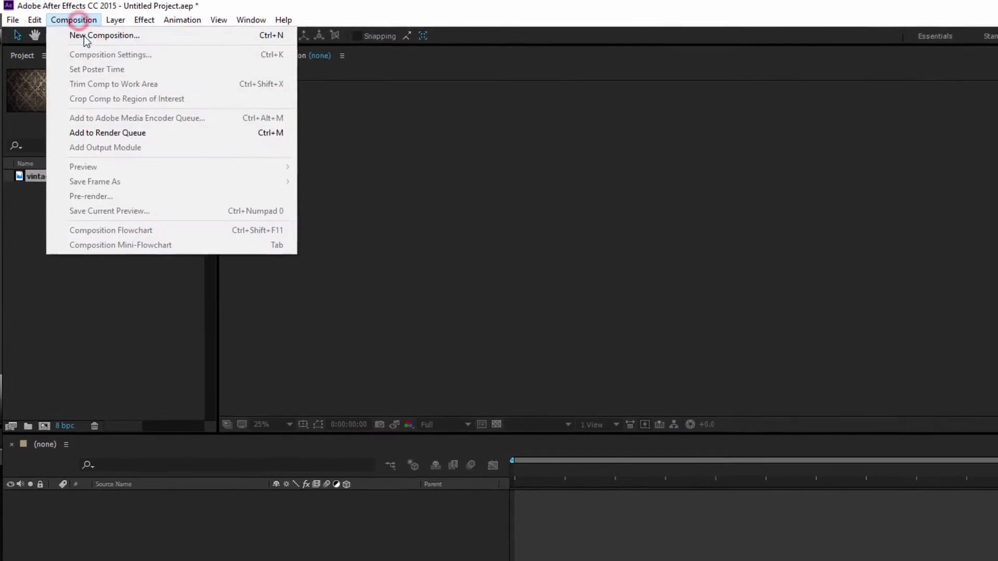
left_click(84, 35)
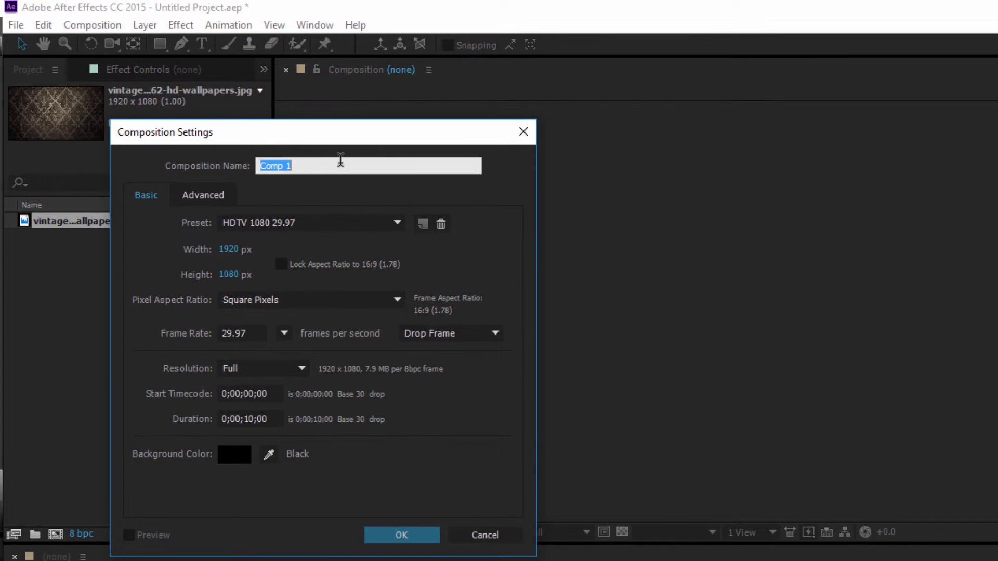
type("Tit")
key("Return")
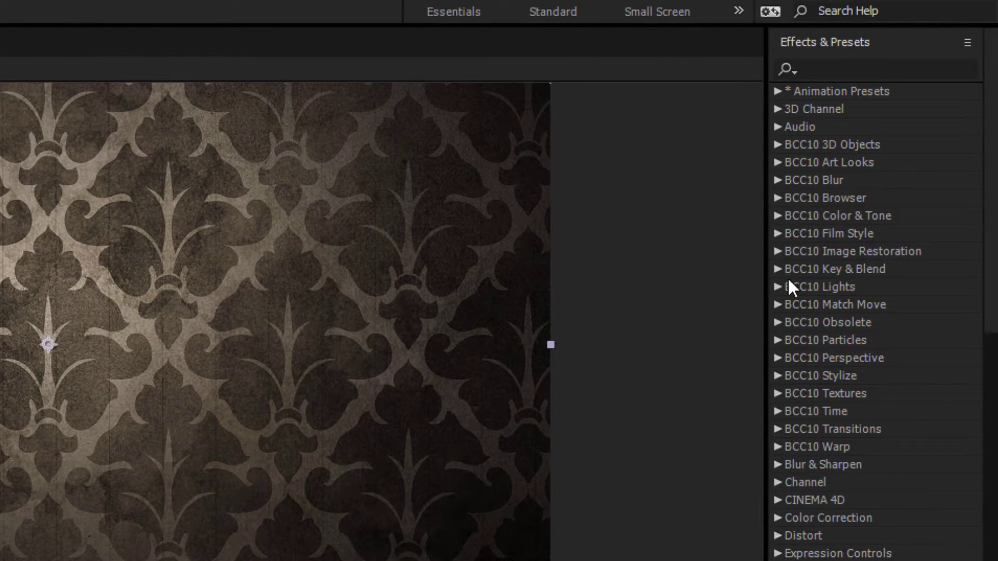
- Apply BCC Fast Film Glow to the wallpaper layer and raise Glow Intensity to 1167
left_click(779, 234)
left_click_drag(892, 267, 111, 442)
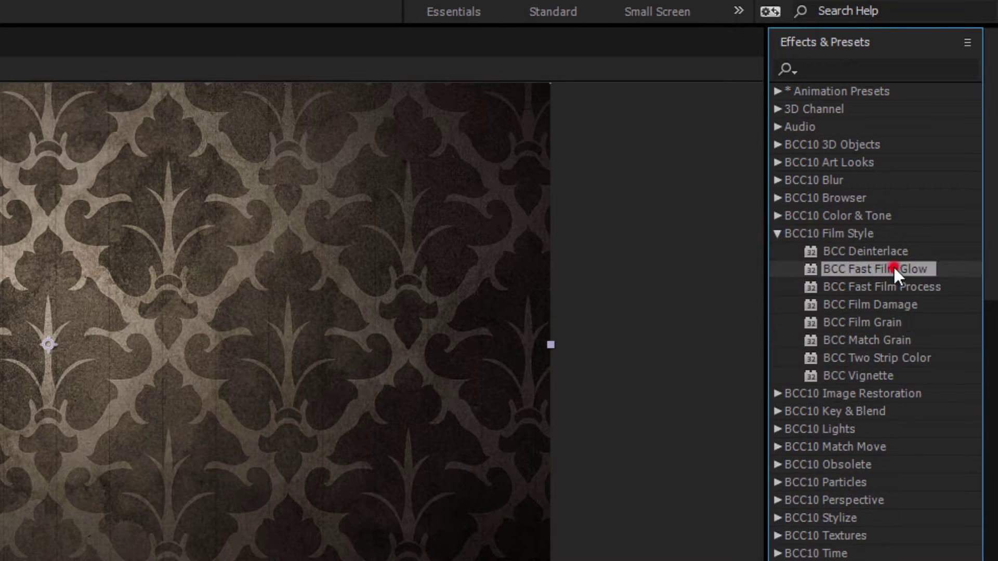
left_click_drag(301, 374, 204, 479)
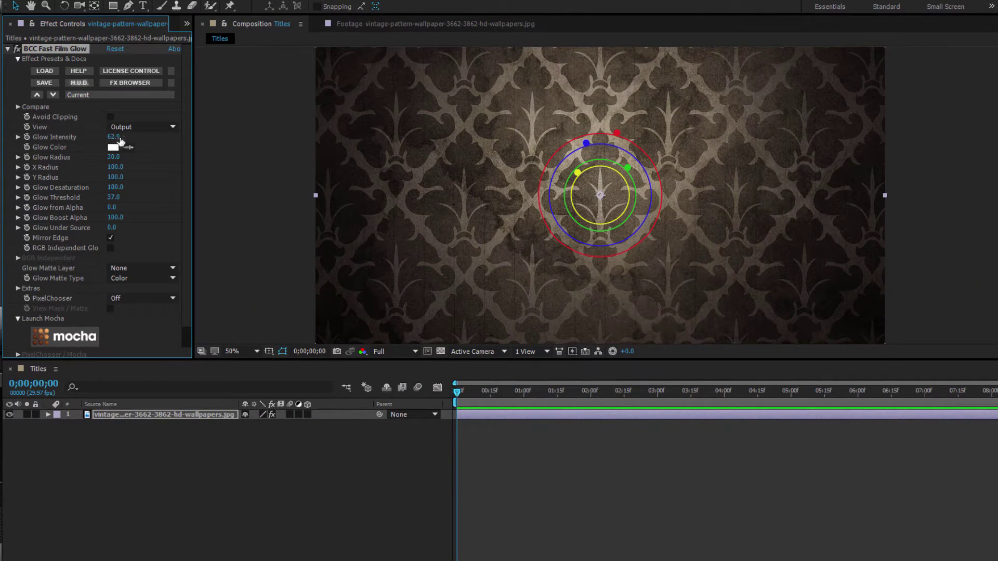
left_click_drag(118, 137, 781, 146)
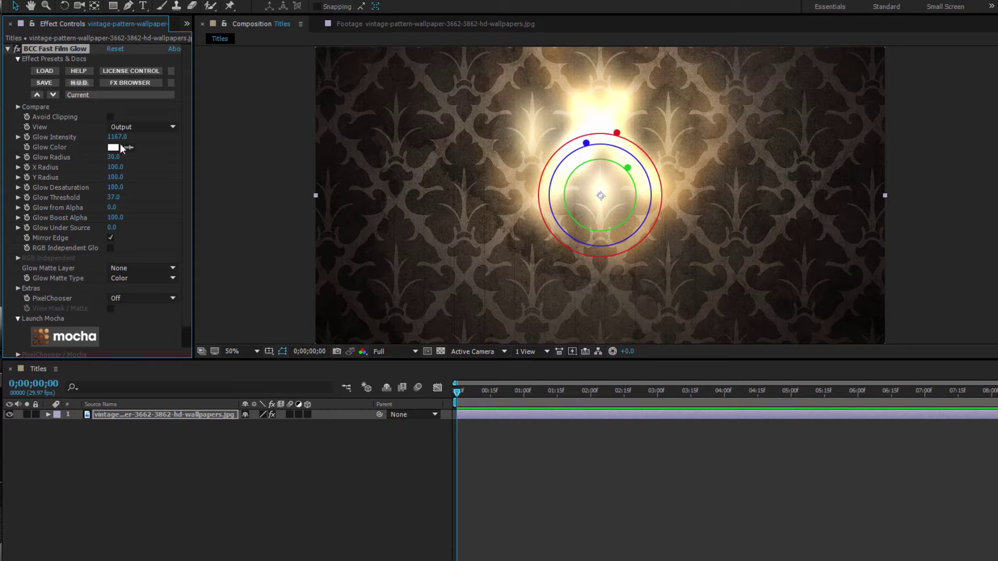
- Set the glow colour to a saturated orange and Glow Radius to 112
left_click(113, 147)
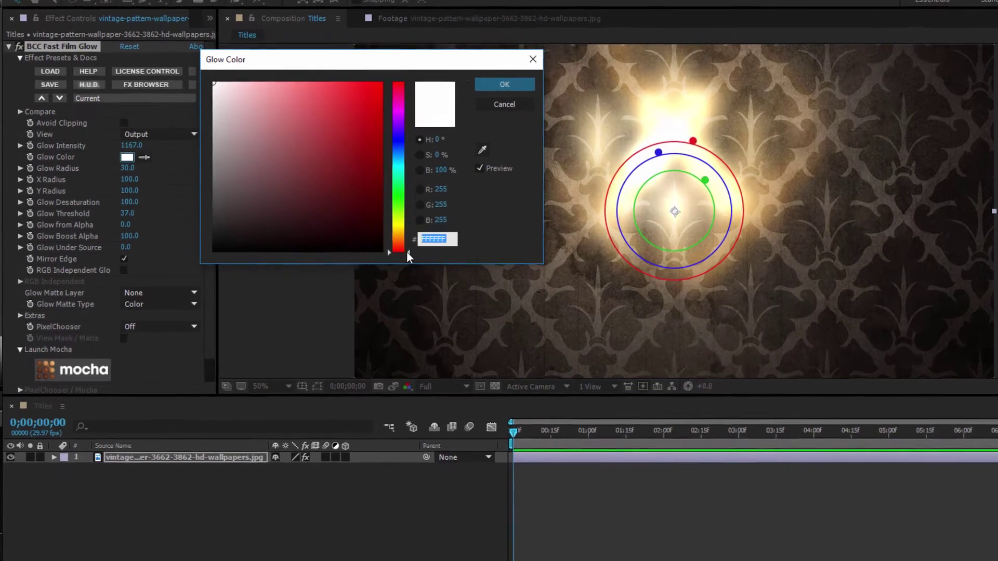
left_click(358, 221)
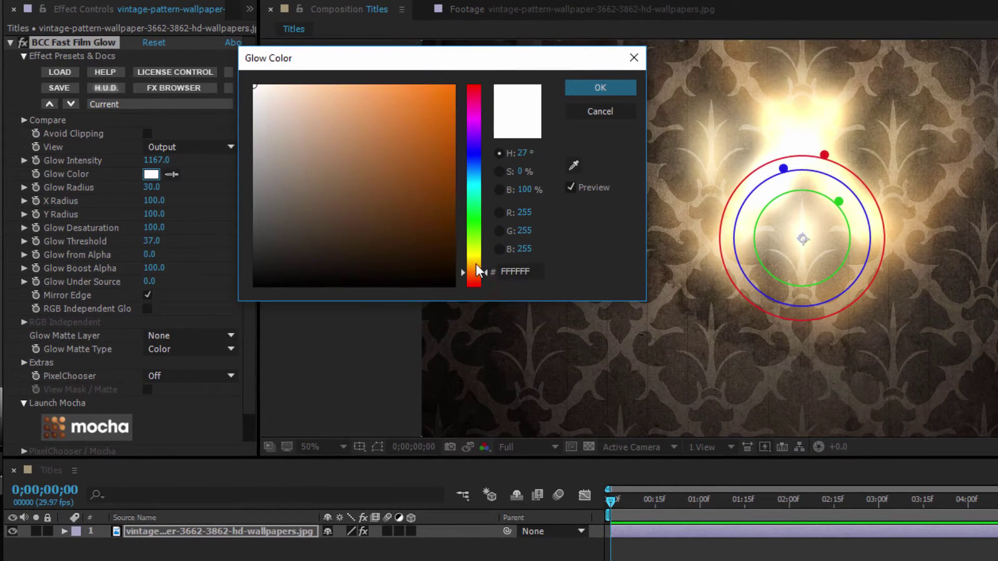
left_click(426, 122)
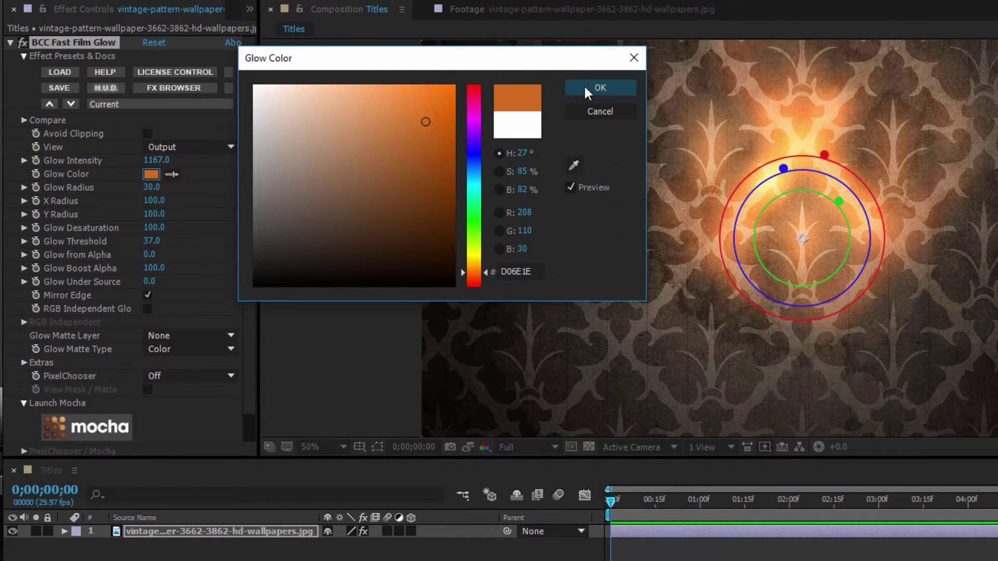
left_click(600, 88)
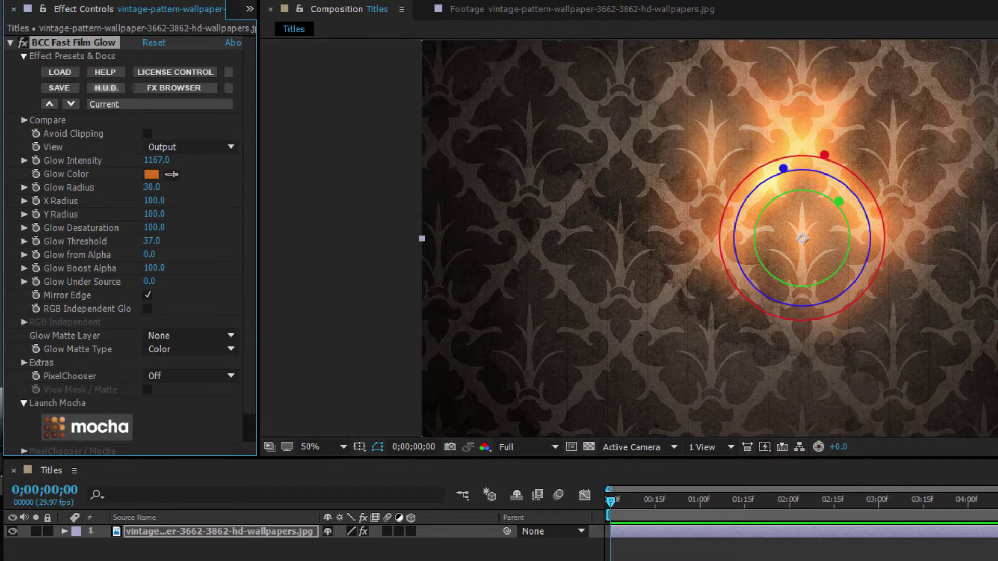
left_click(156, 192)
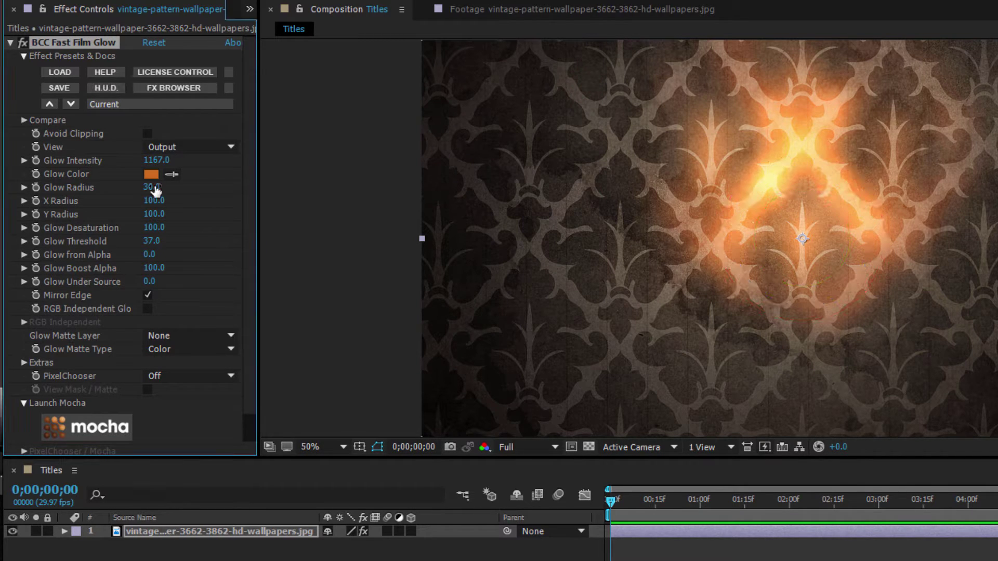
left_click(154, 186)
type("112")
key("Return")
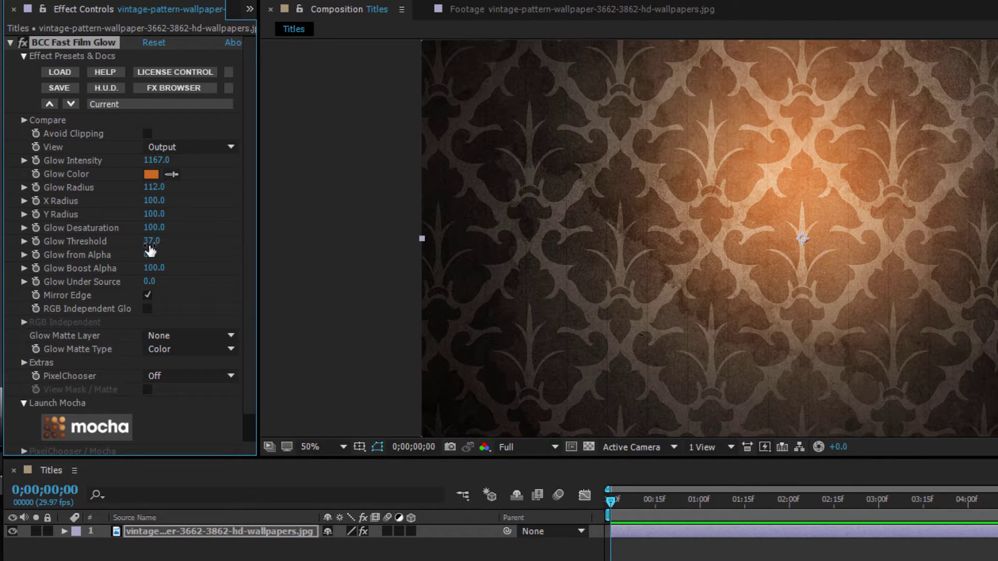
left_click(154, 241)
- Set Glow Threshold to 28 and apply BCC Brightness-Contrast to the wallpaper
type("28")
key("Return")
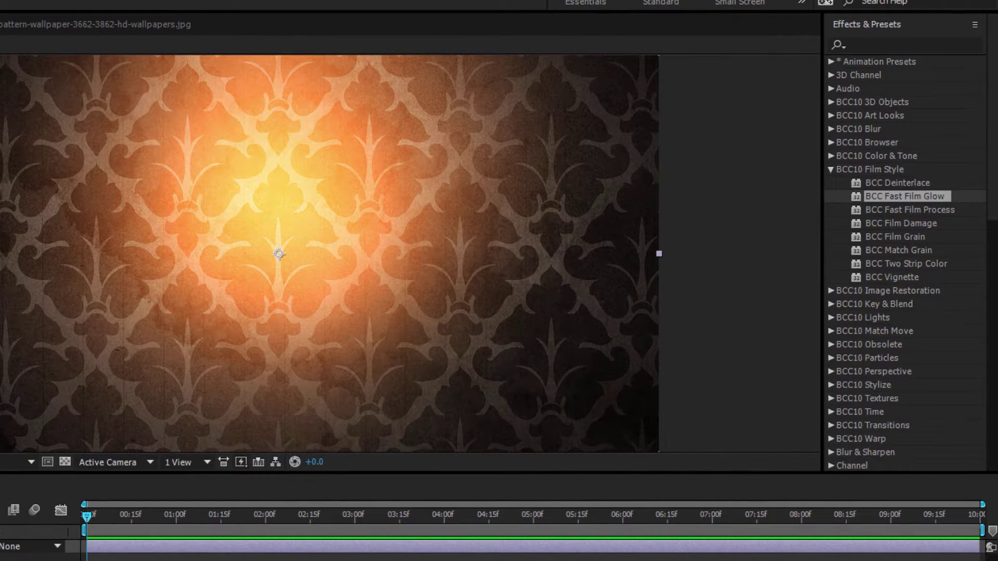
left_click(830, 156)
left_click_drag(924, 170, 335, 258)
left_click_drag(705, 220, 705, 220)
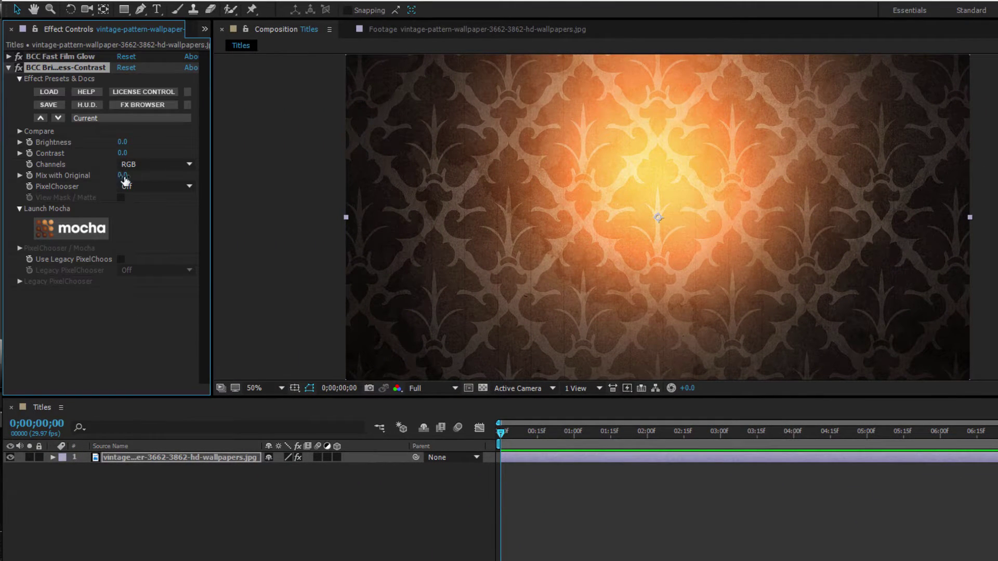
- Lower the wallpaper's brightness and move Brightness-Contrast below Fast Film Glow
mouse_move(122, 142)
left_mouse_down()
mouse_move(98, 142)
mouse_move(121, 137)
left_mouse_up()
left_click_drag(69, 67, 72, 54)
left_click_drag(122, 131, 123, 130)
key("ctrl+z")
left_click_drag(50, 68, 55, 54)
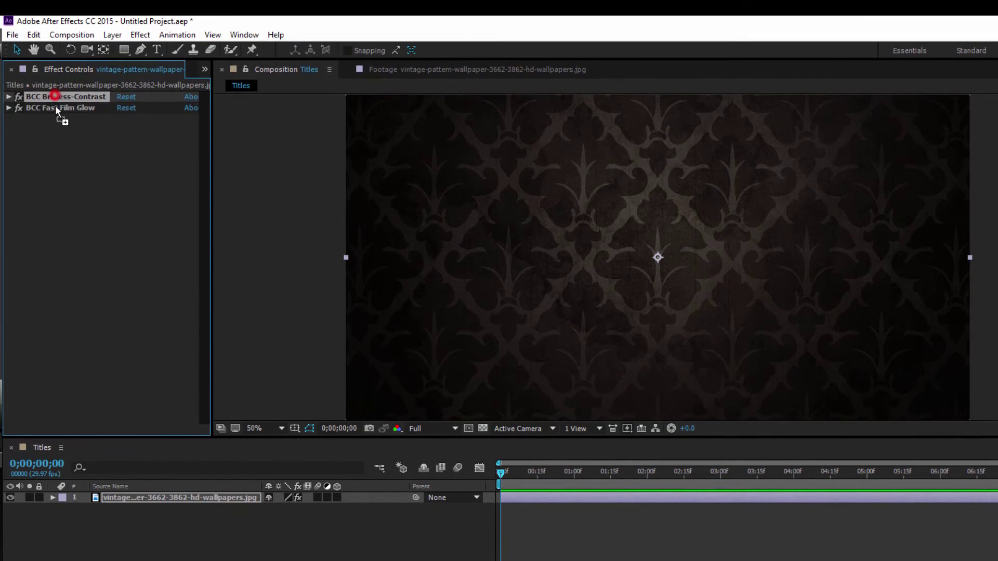
left_click_drag(55, 105, 55, 118)
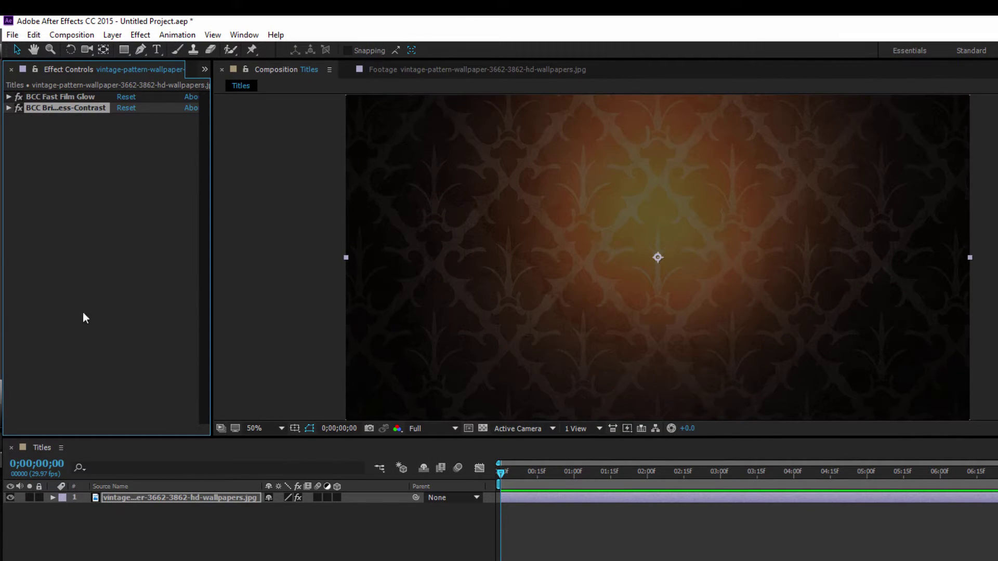
- Add a new adjustment layer and rename it 'Grunge'
left_click(107, 36)
mouse_move(124, 50)
left_click(381, 136)
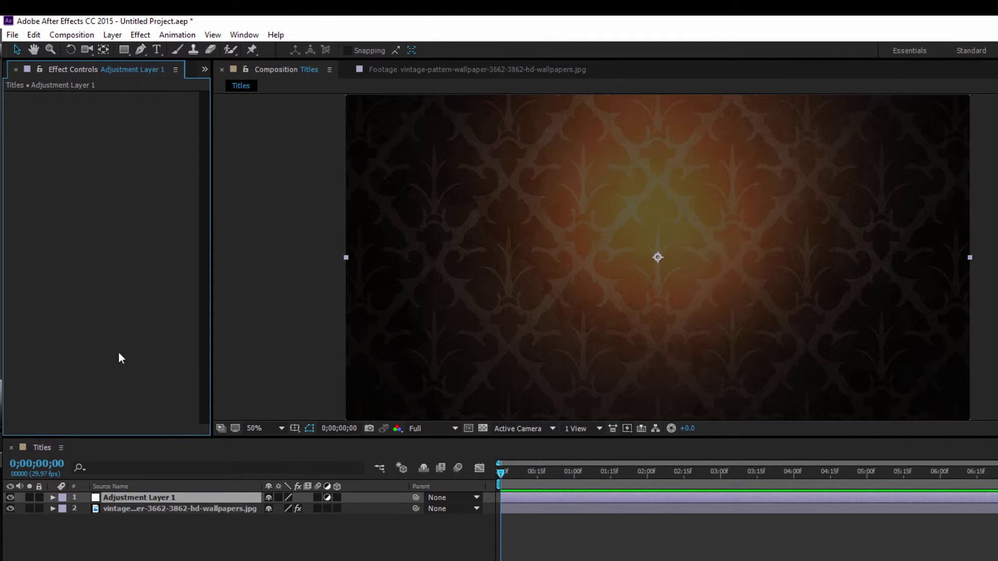
right_click(198, 500)
key("Escape")
key("Return")
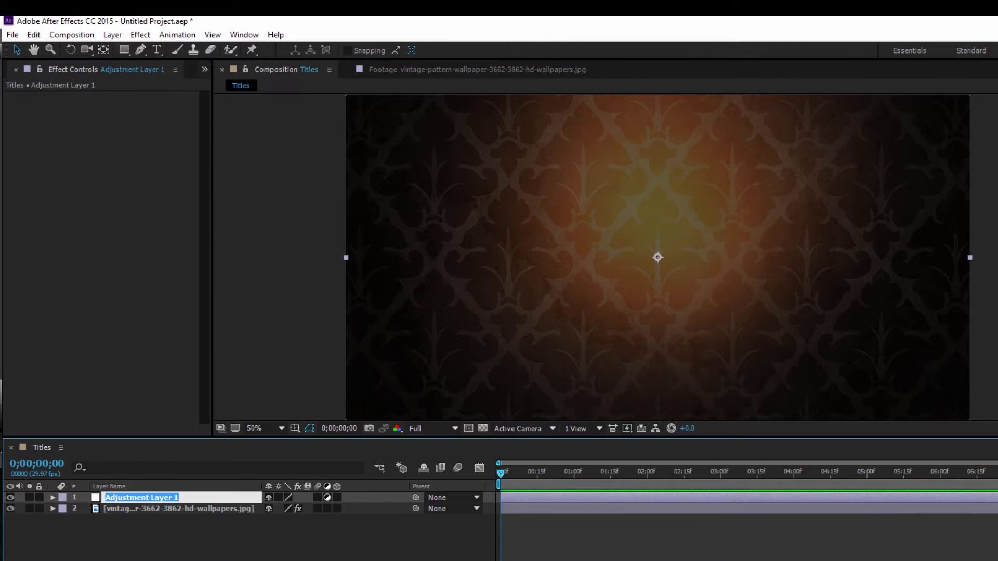
type("Grun")
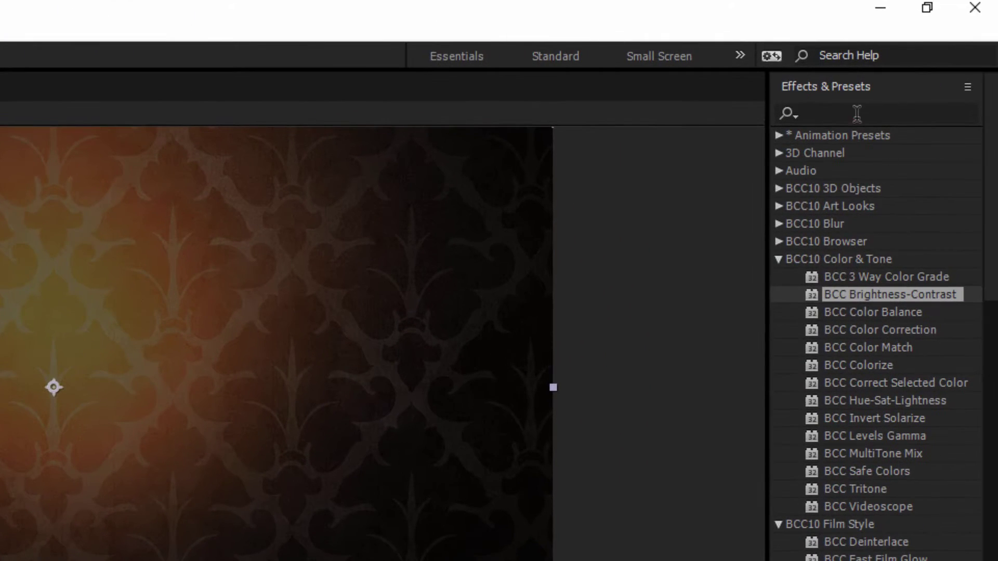
- Find BCC Grunge with the search 'bcc gru' and apply it to the Grunge layer
left_click(857, 113)
type("bcc grunge")
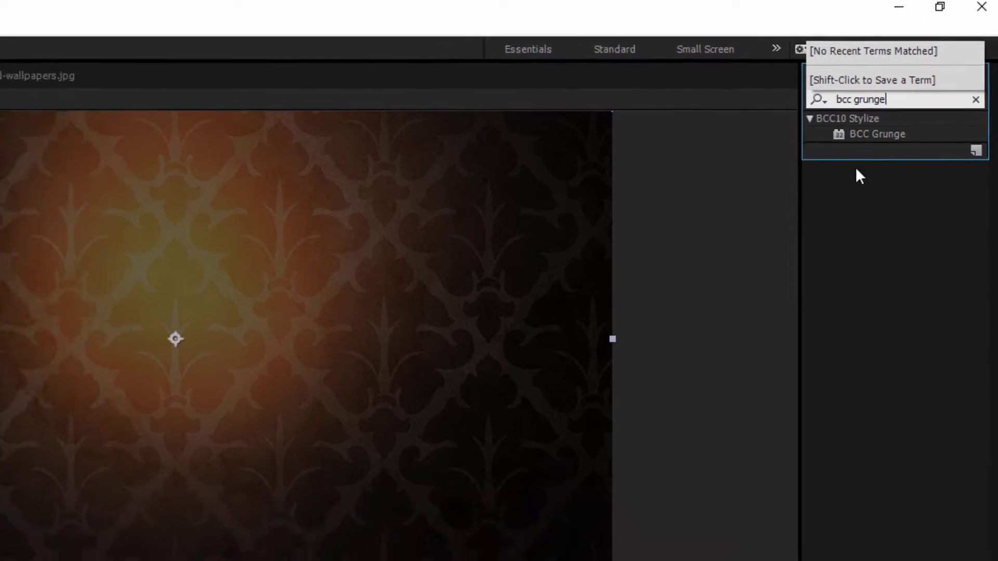
left_click_drag(856, 153, 86, 394)
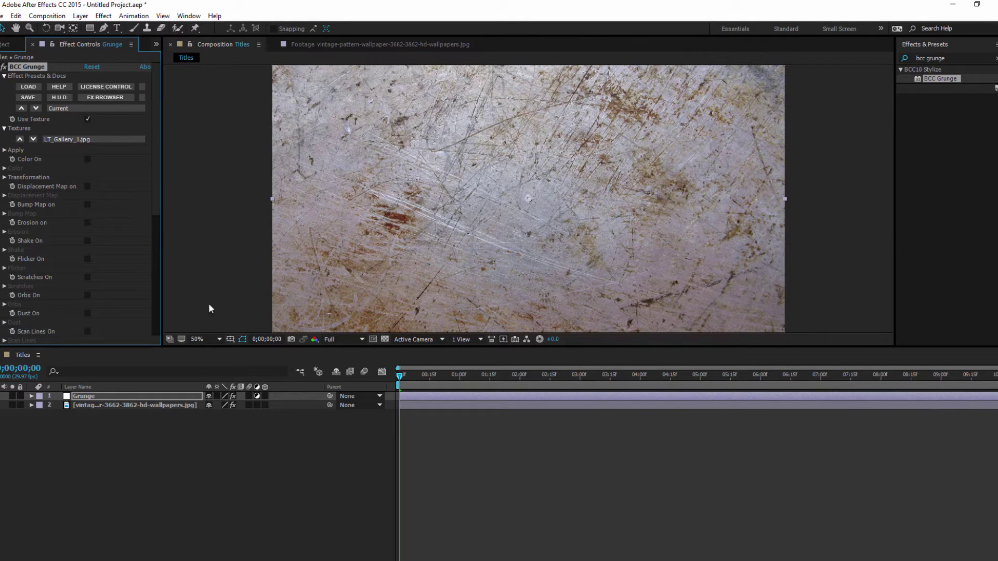
left_click_drag(168, 347, 161, 401)
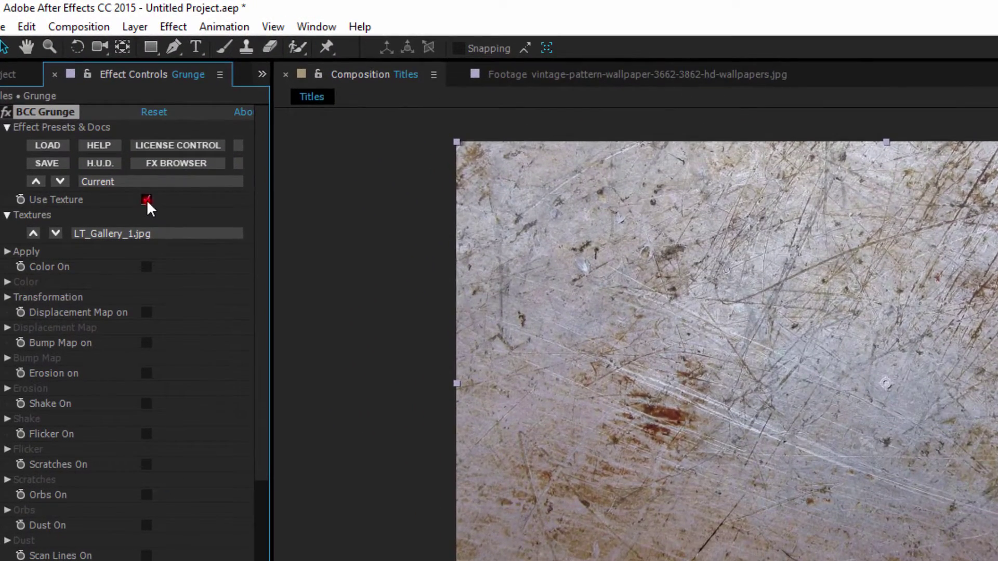
- Turn off BCC Grunge's Use Texture, leaving colour tinting off
left_click(132, 180)
left_click(132, 181)
left_click(132, 181)
left_click(146, 201)
left_click(147, 201)
left_click(147, 267)
left_click(146, 266)
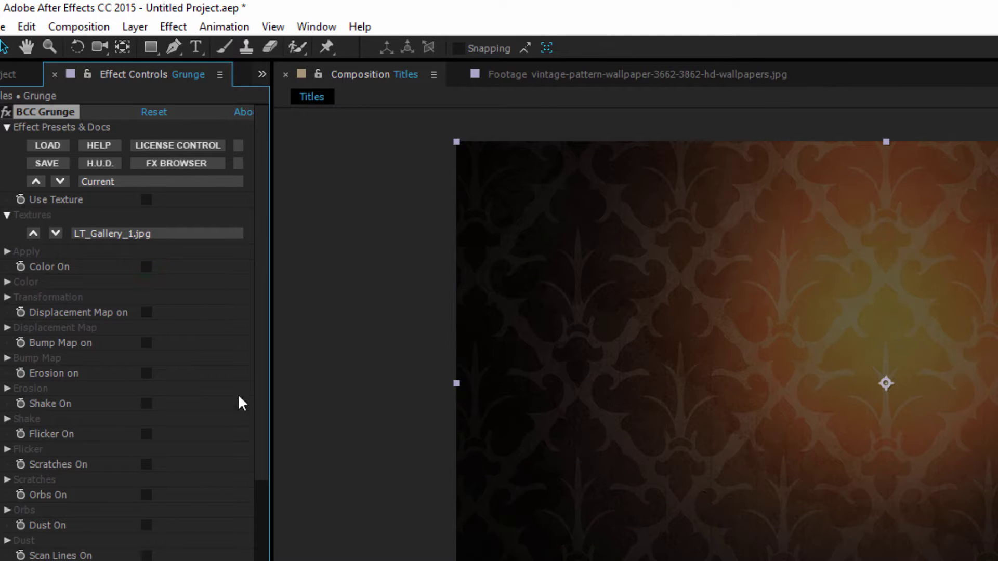
- Load the SoftGrunge.bsp preset and switch off Orbs, Dust and Glow
left_click(124, 182)
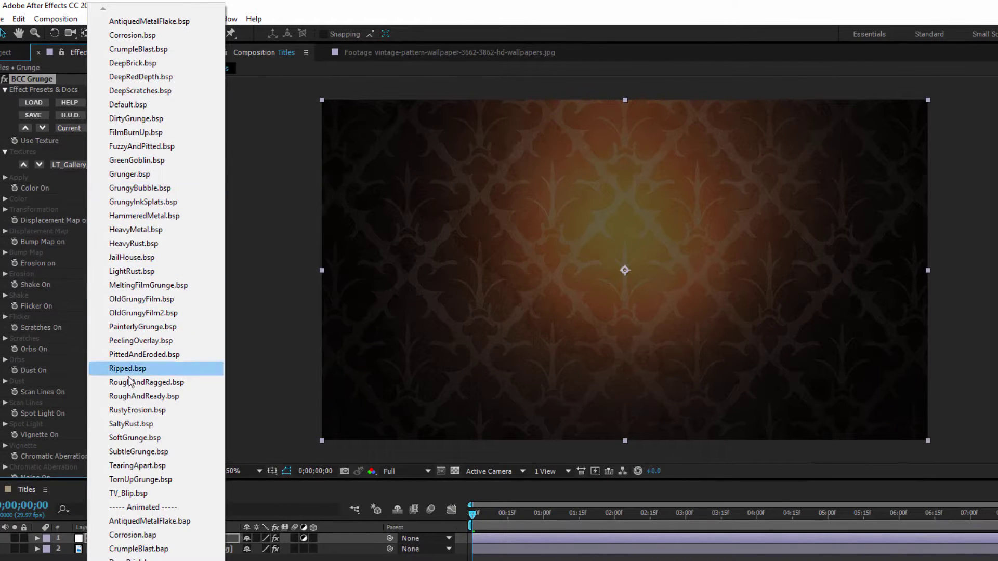
left_click(148, 437)
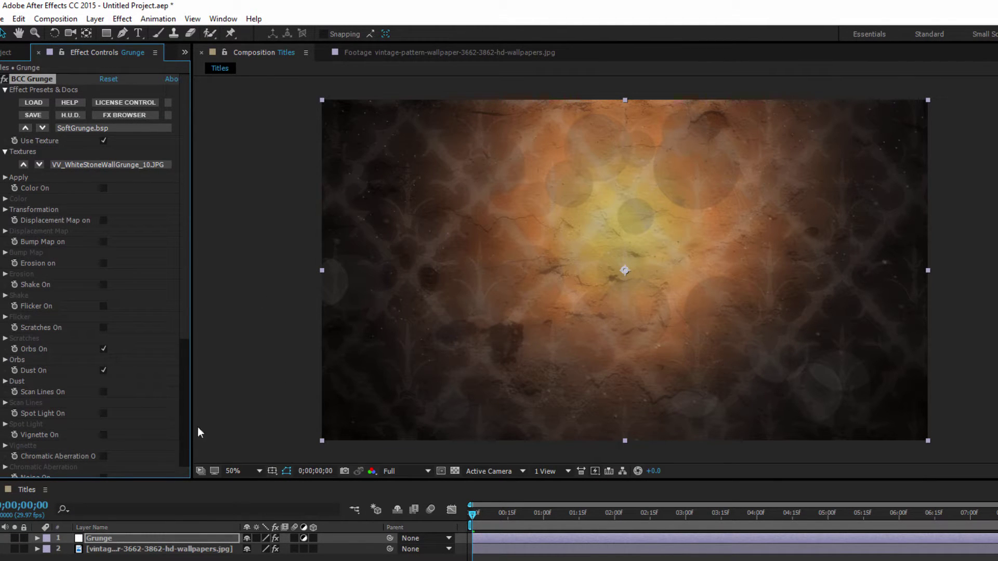
left_click(103, 349)
left_click(104, 370)
left_click_drag(188, 333, 170, 419)
left_click(102, 388)
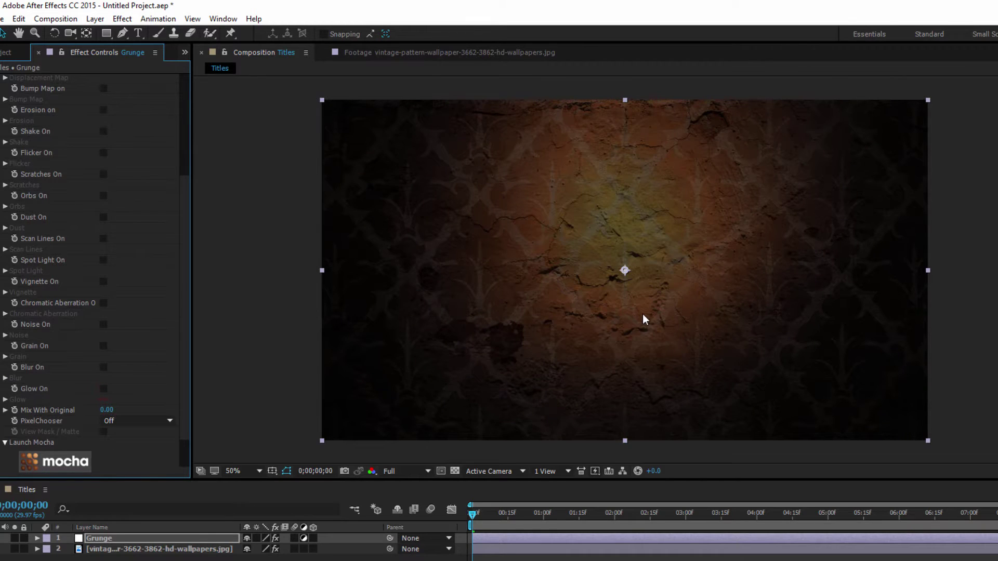
key("slash")
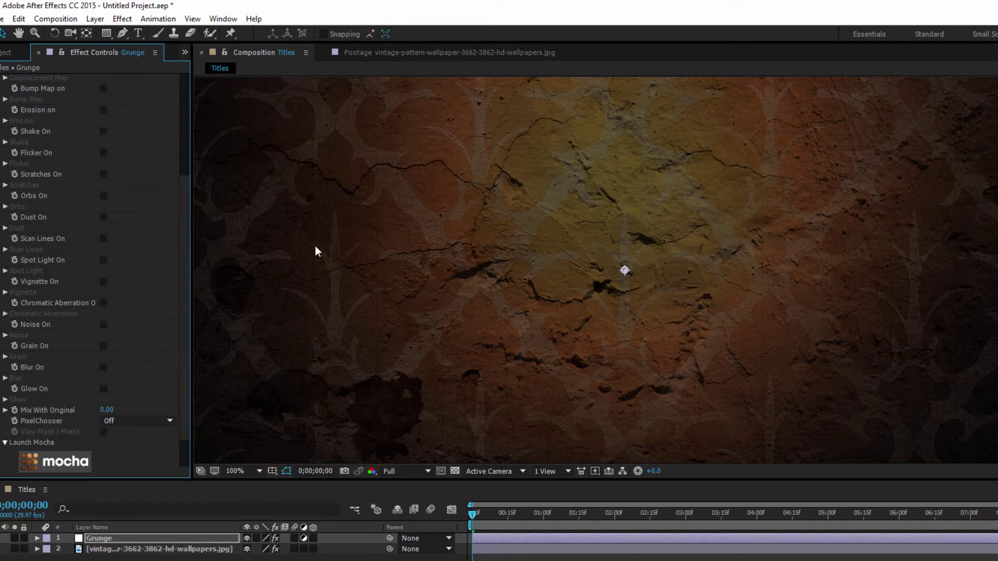
key("comma")
key("comma")
key("comma")
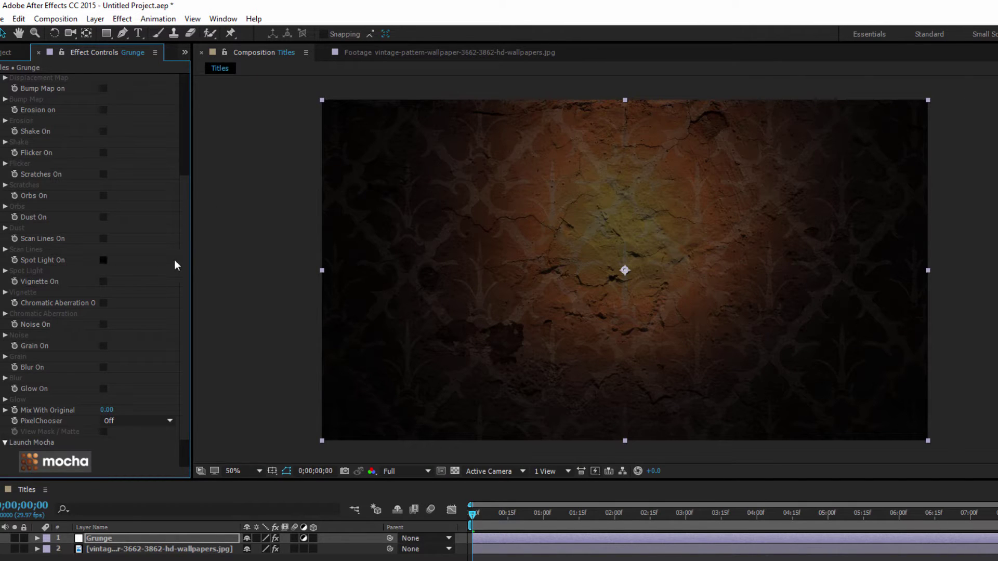
left_click(183, 265)
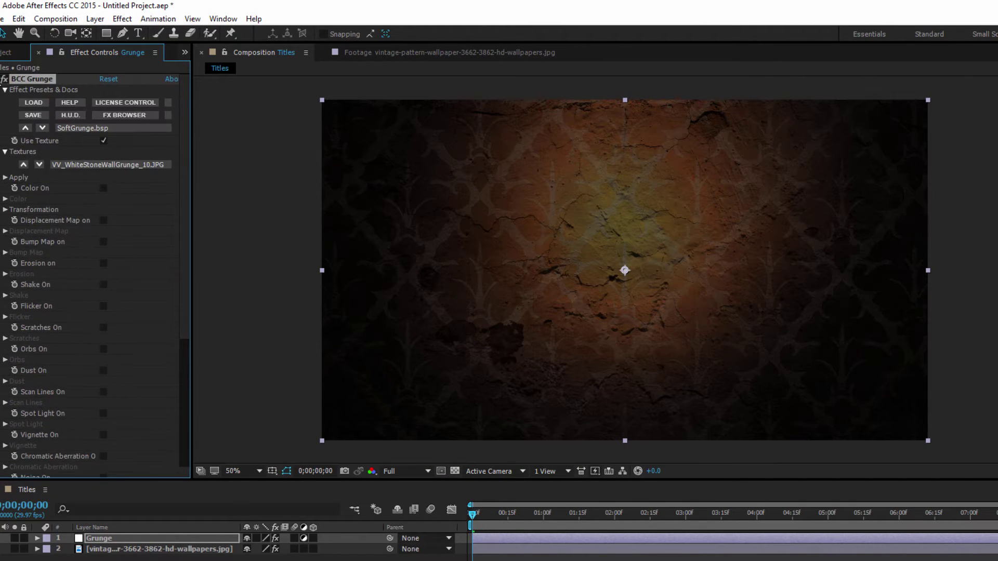
- Create a new solid layer named 'Titles'
left_click(95, 19)
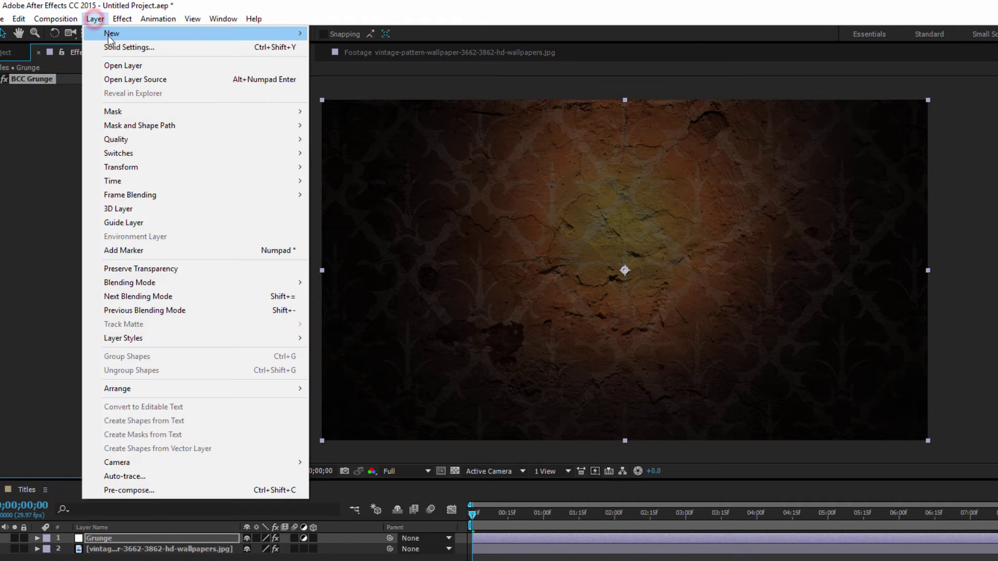
left_click(109, 35)
left_click(317, 48)
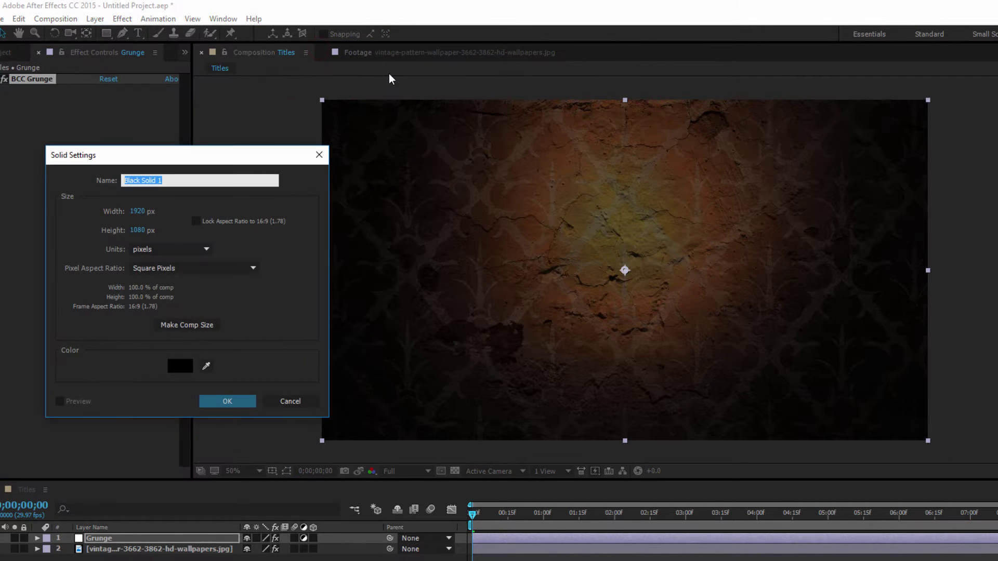
type("Titles")
key("Return")
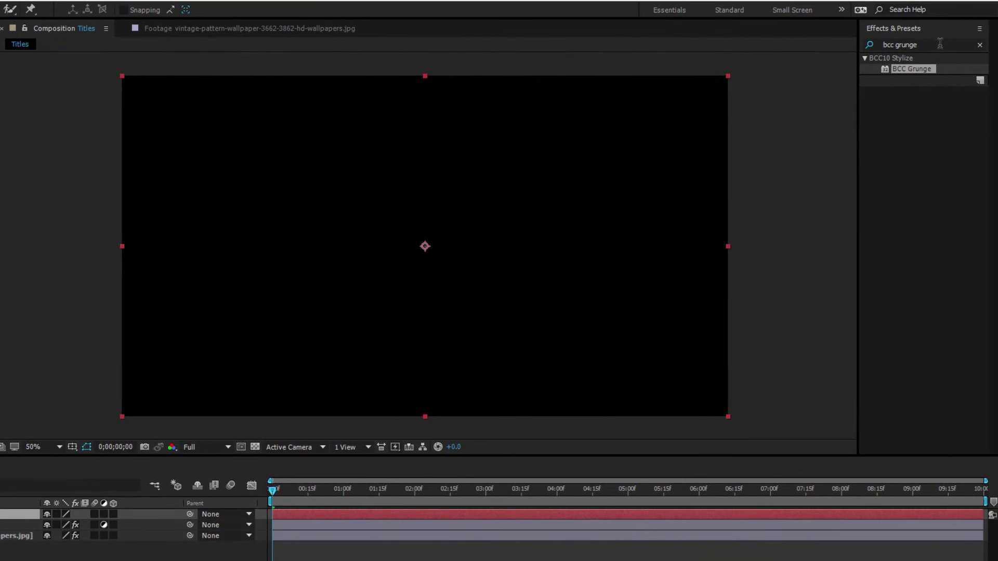
- Search 'BCC Title' and apply BCC Title Studio to the Titles solid
left_click(940, 43)
type("BCC ")
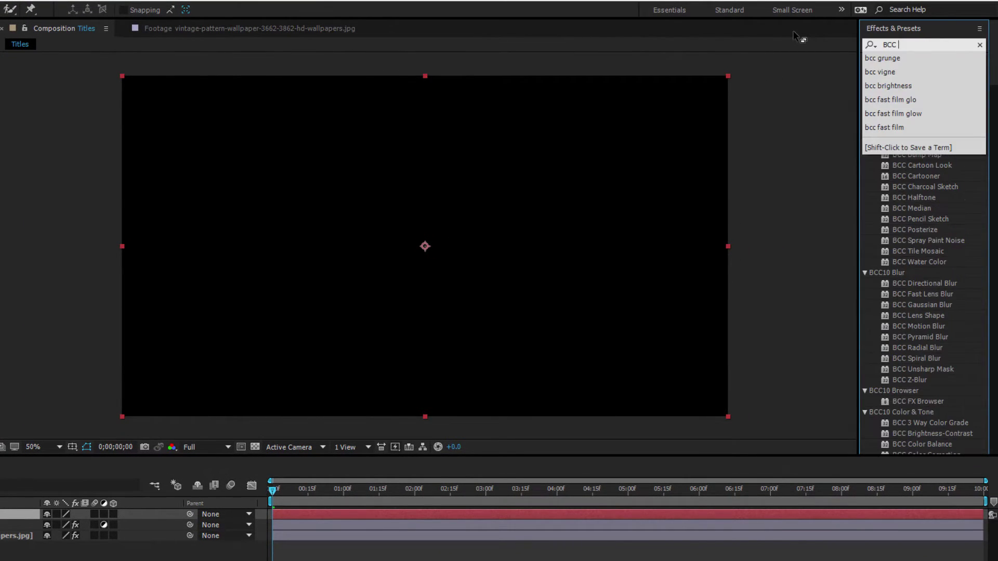
type("Title")
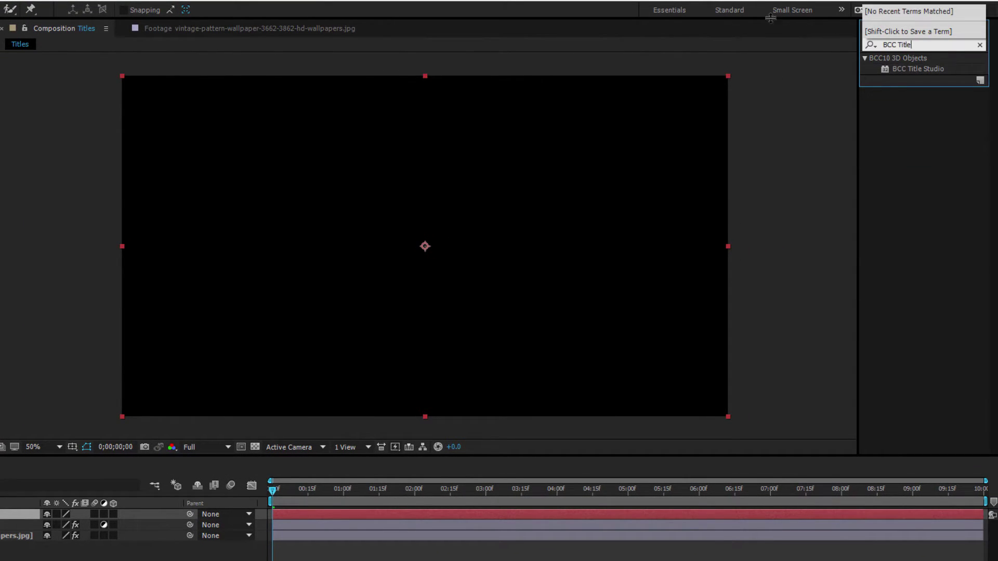
left_click_drag(918, 69, 463, 239)
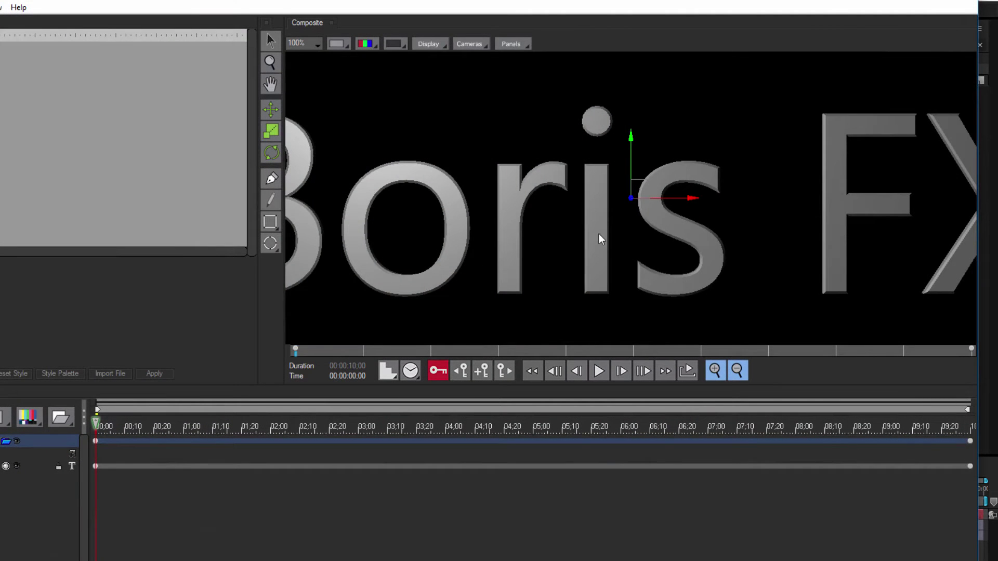
- Add a Flat Text layer reading 'Scary Titles'
scroll(572, 260, "down", 1)
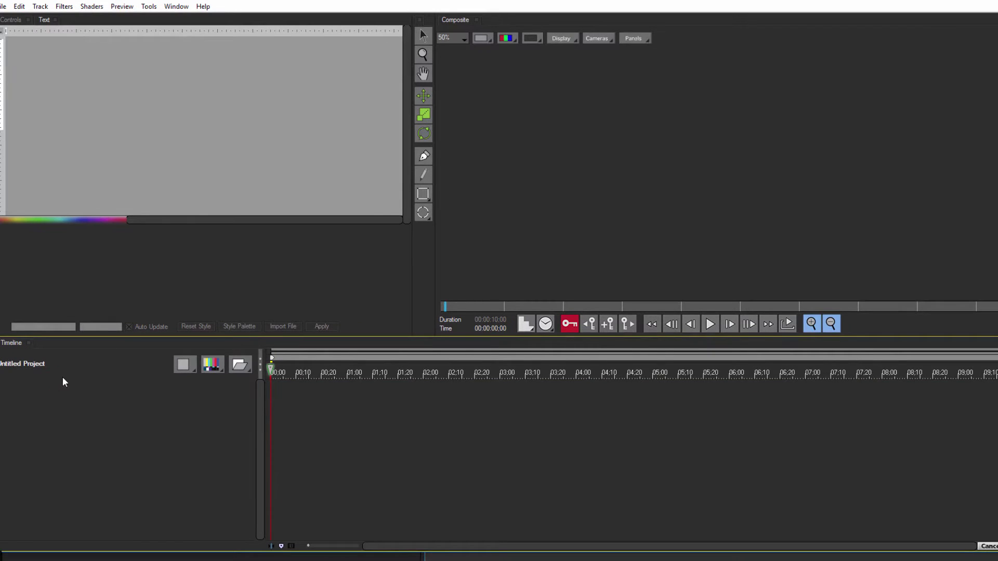
left_click(212, 364)
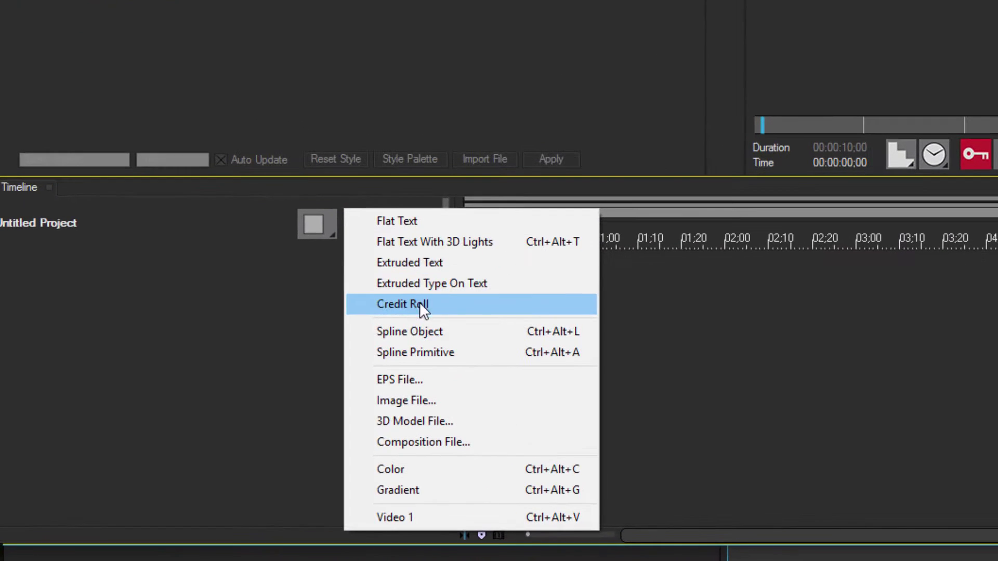
left_click(425, 221)
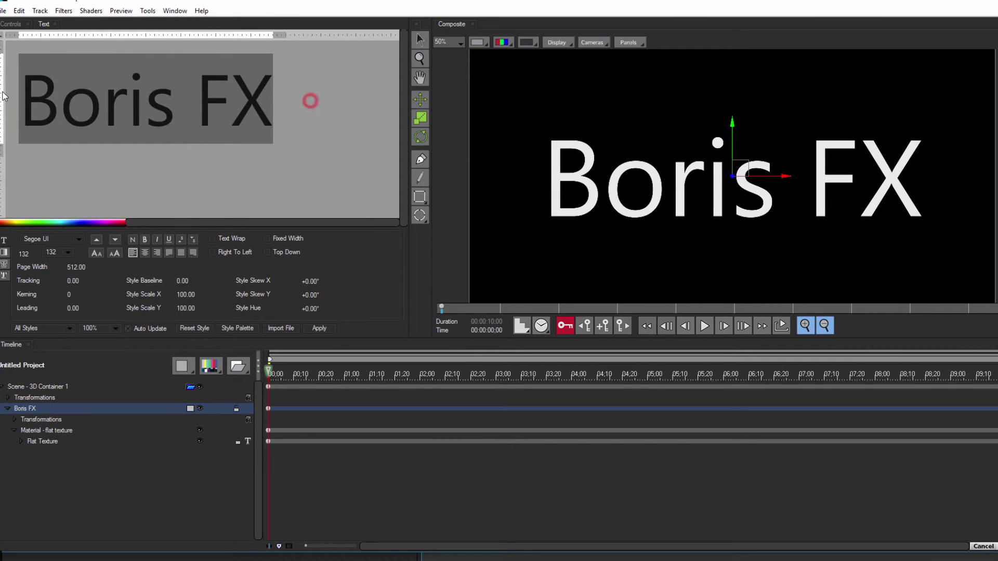
type("Scary Titles")
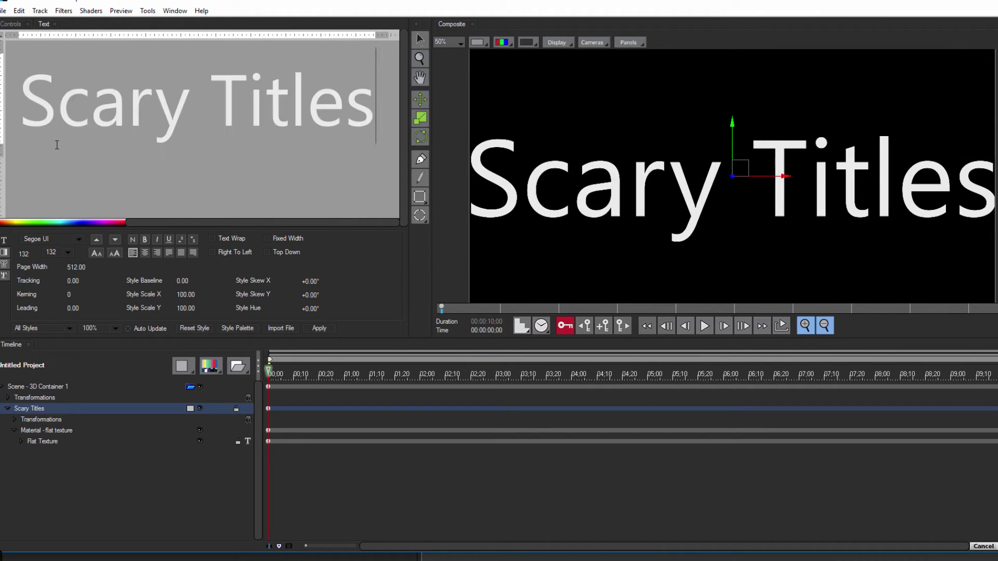
- Colour the title text orange and set its font to AR BONNIE
key("ctrl+a")
left_click(4, 252)
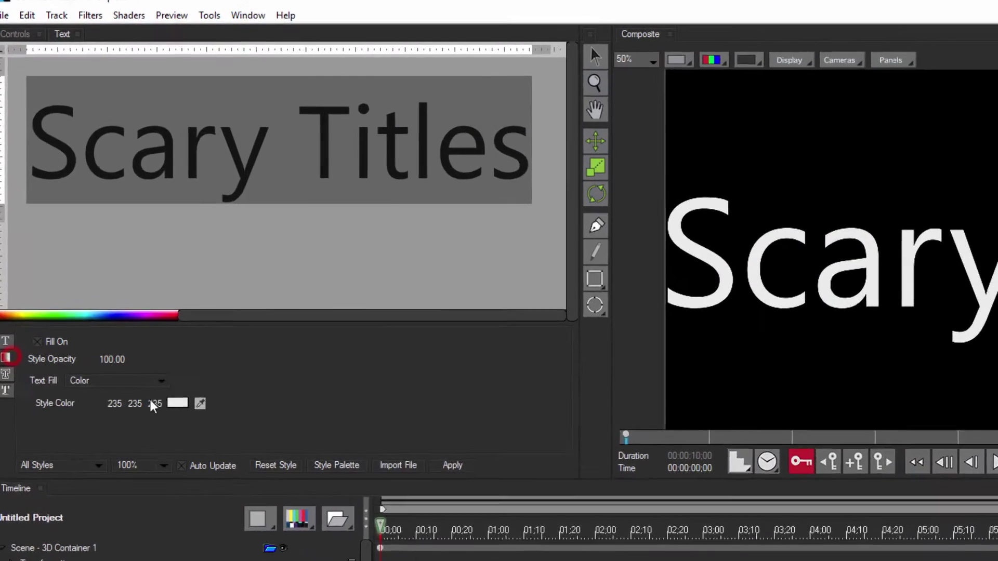
left_click(177, 403)
left_click(49, 106)
left_click(40, 269)
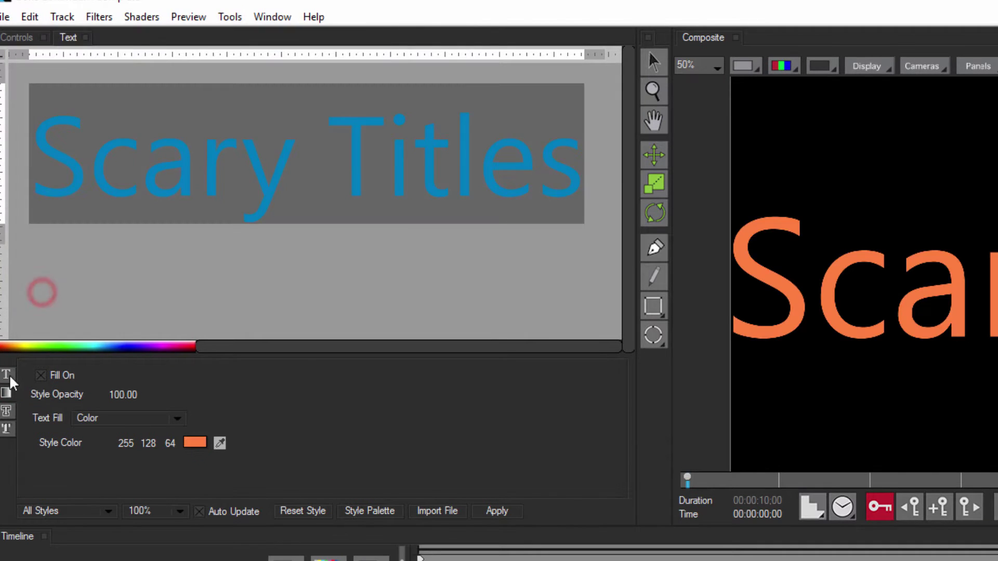
left_click(8, 377)
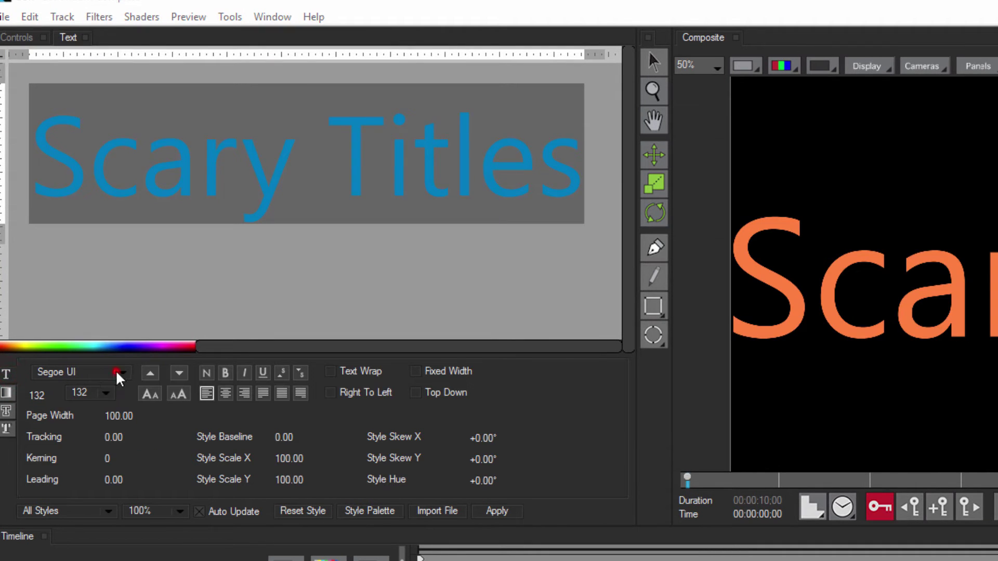
left_click(123, 372)
left_click_drag(199, 294, 196, 114)
left_click(49, 125)
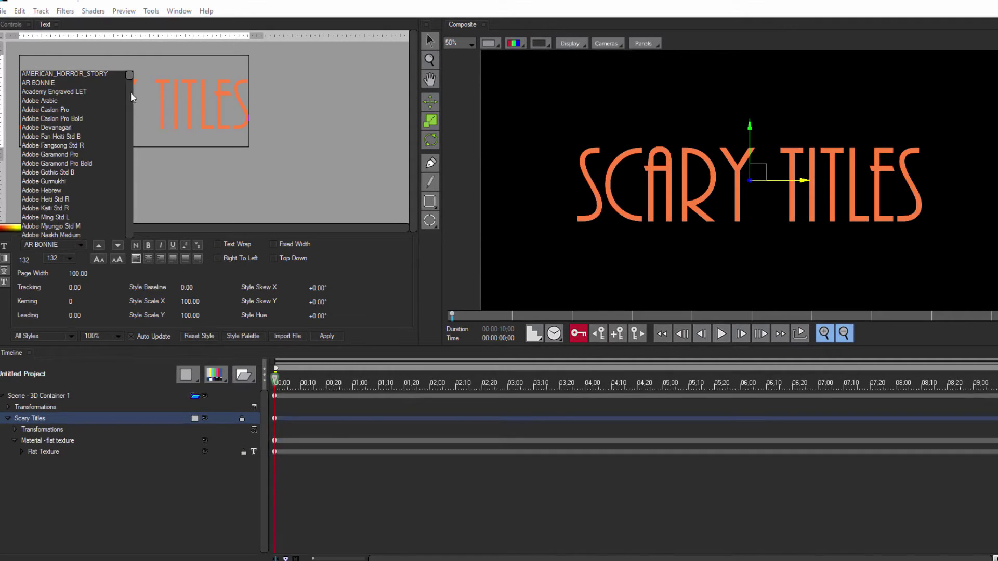
scroll(169, 119, "down", 6)
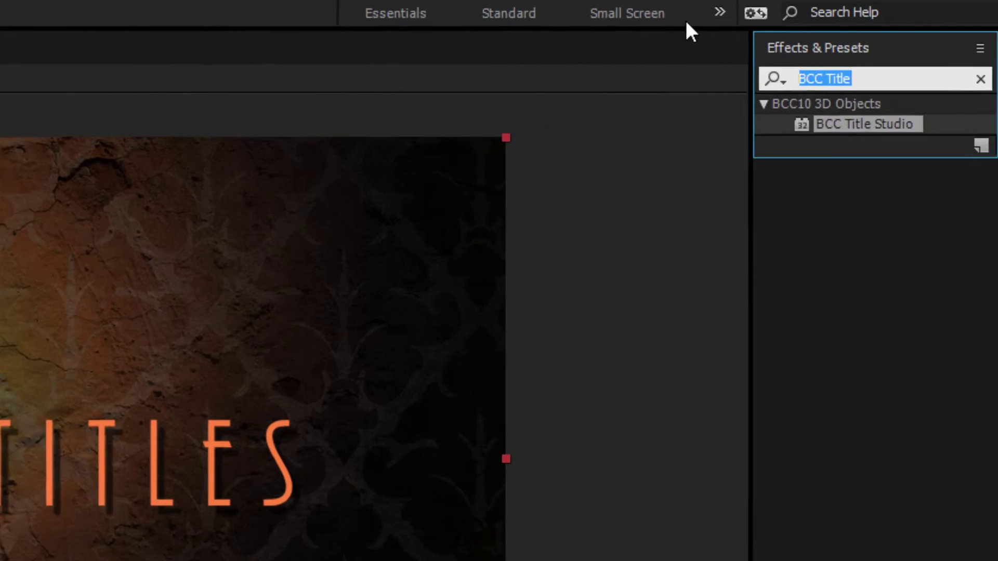
- Apply CC Vector Blur to the Titles layer with Natural type and Amount 13
type("cc vector")
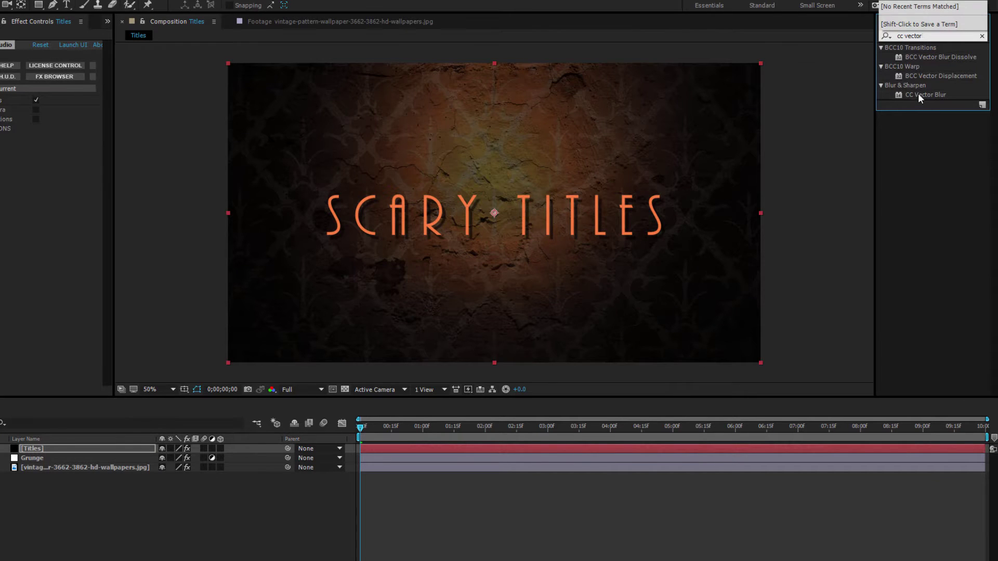
left_click_drag(918, 92, 30, 448)
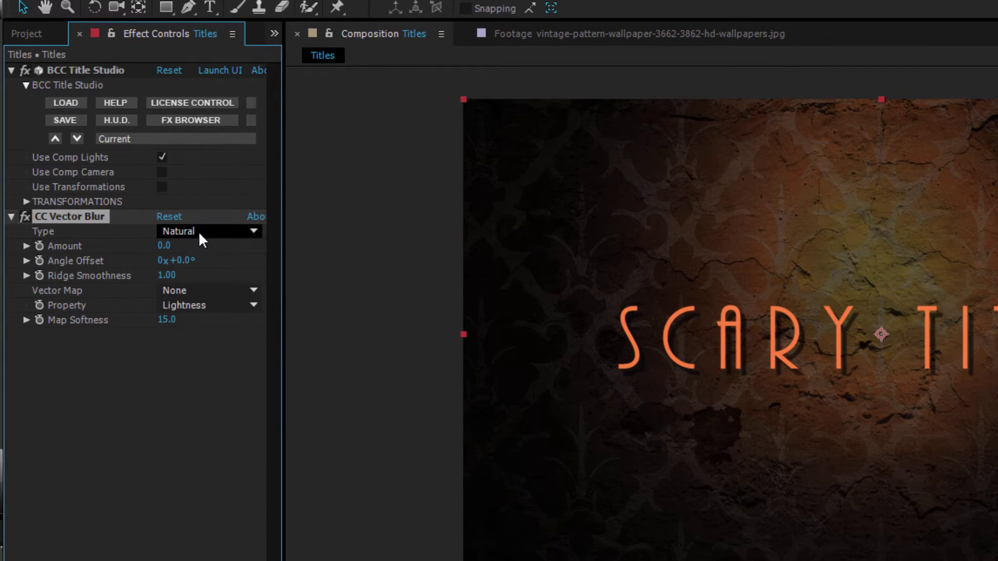
mouse_move(164, 245)
left_mouse_down()
mouse_move(200, 238)
mouse_move(170, 251)
left_mouse_up()
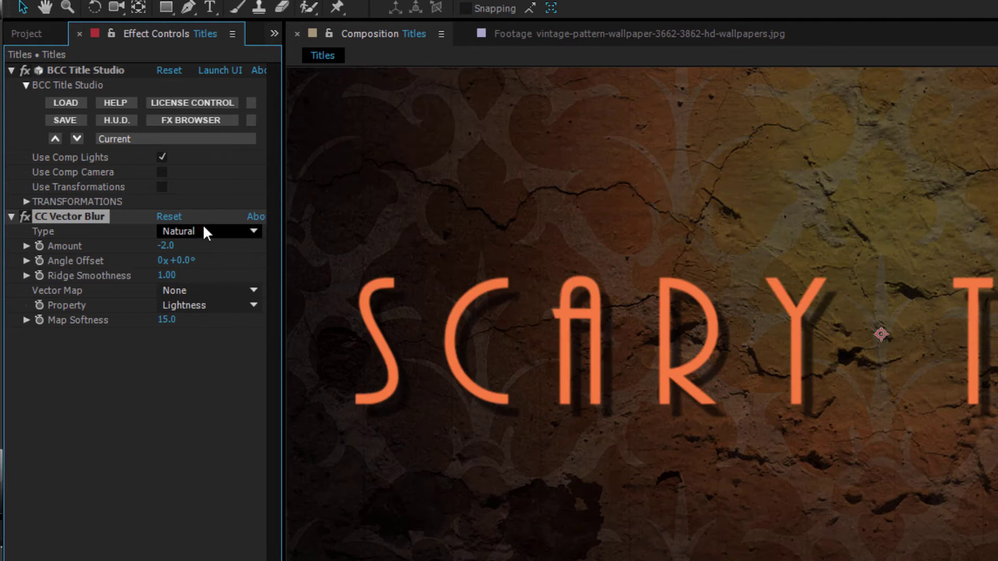
left_click(204, 228)
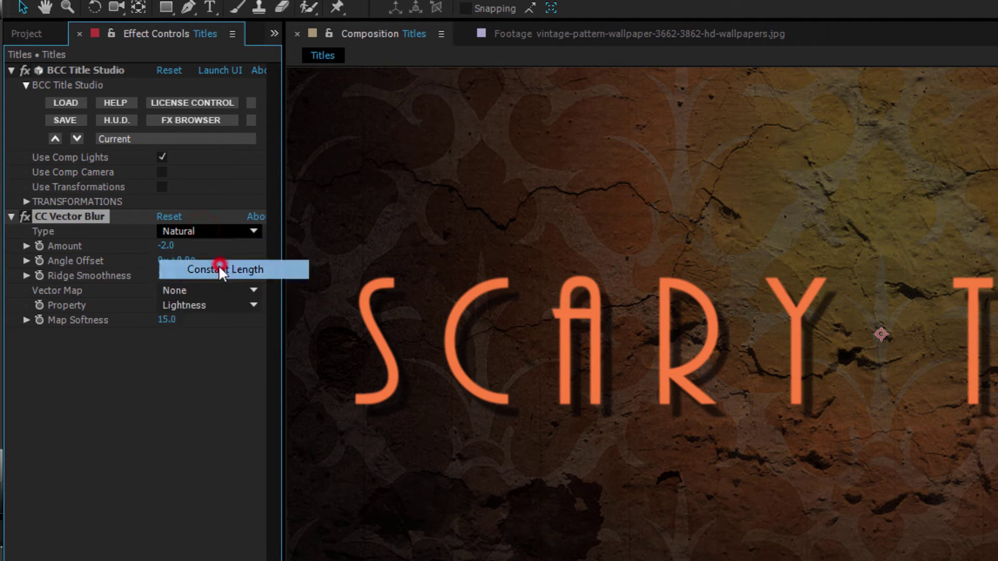
left_click(218, 269)
mouse_move(173, 254)
left_mouse_down()
mouse_move(191, 246)
mouse_move(179, 251)
left_mouse_up()
left_click(228, 229)
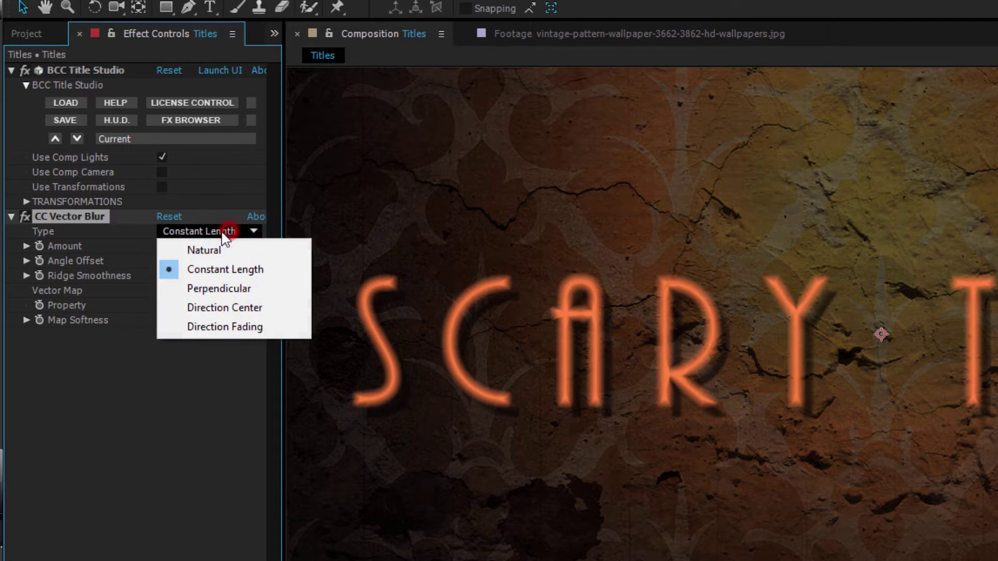
left_click(208, 251)
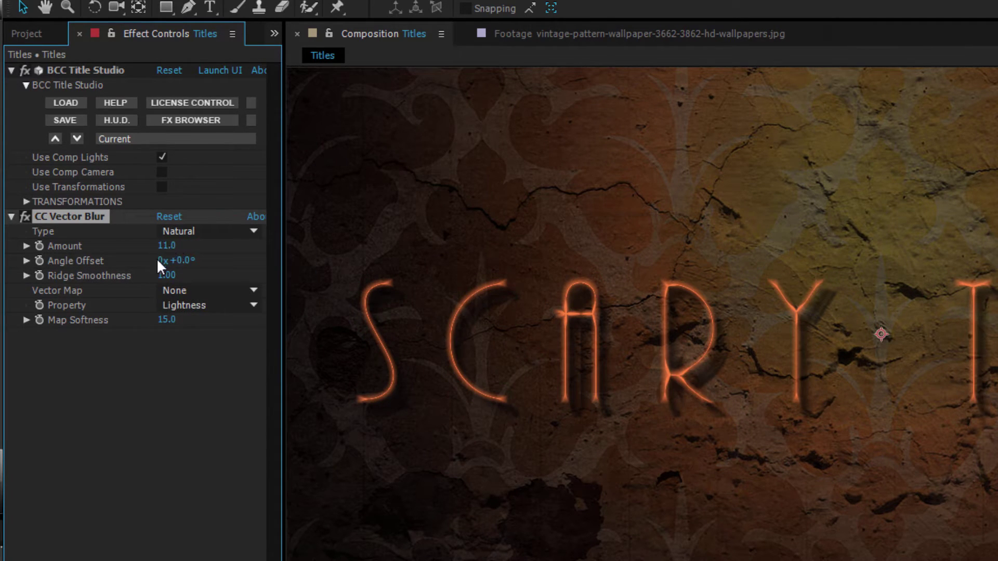
left_click(176, 247)
key("Return")
- Set Angle Offset to 31°, Ridge Smoothness to 21 and Map Softness to 6.2
left_click(188, 261)
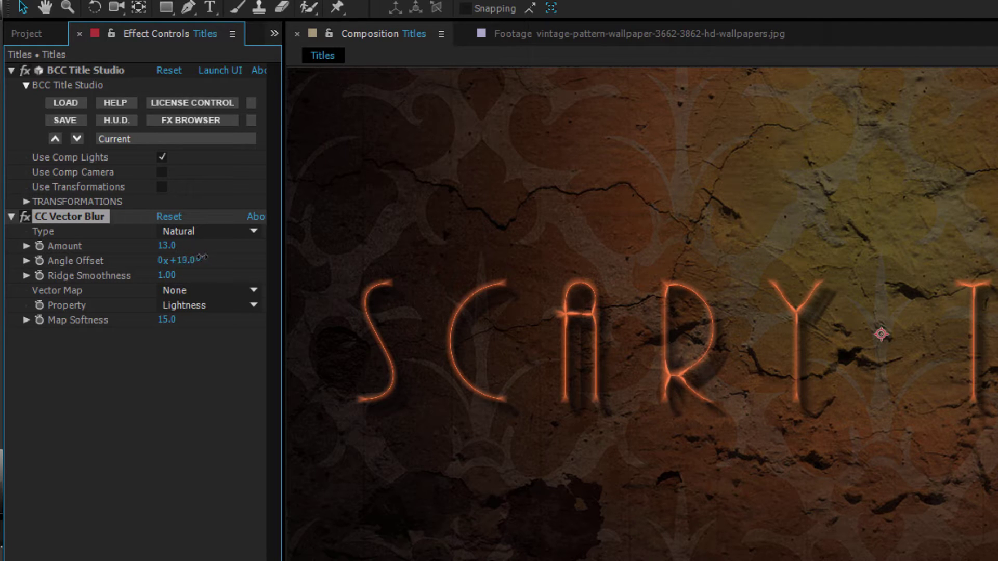
mouse_move(201, 256)
left_mouse_down()
mouse_move(253, 244)
mouse_move(213, 261)
left_mouse_up()
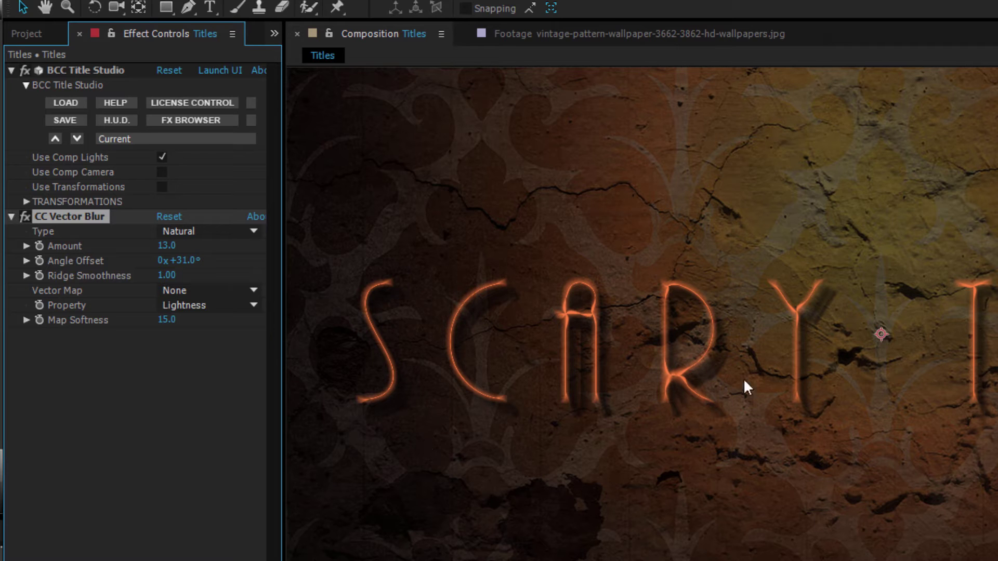
left_click(167, 275)
type("21")
key("Return")
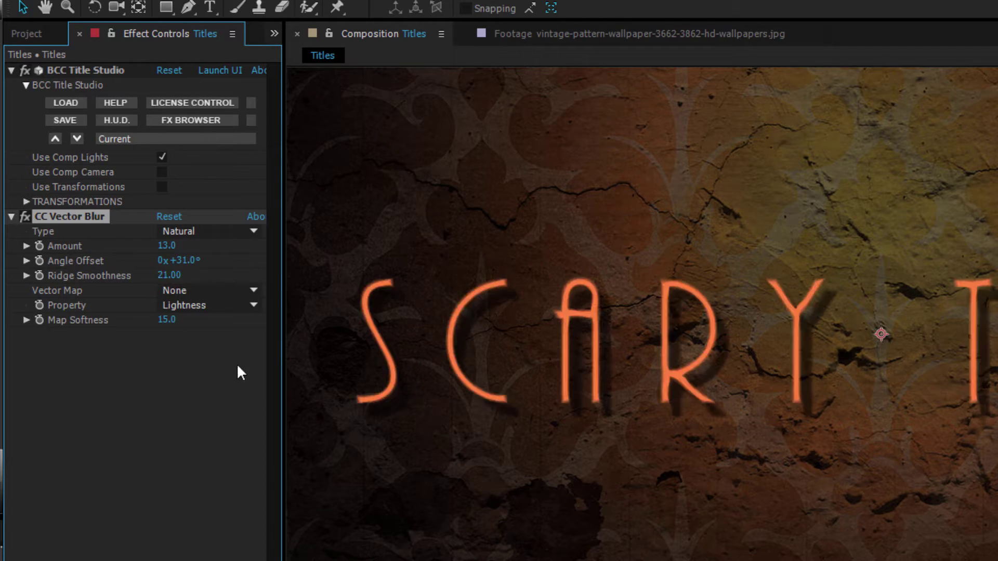
mouse_move(166, 274)
left_mouse_down()
mouse_move(196, 259)
mouse_move(173, 267)
left_mouse_up()
left_click(163, 320)
type("6.2")
key("Return")
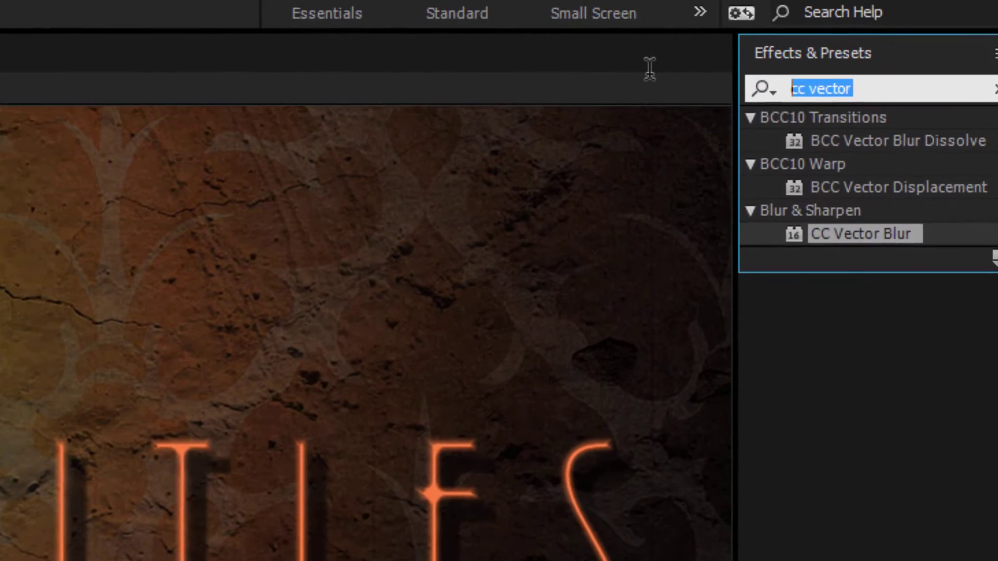
- Apply BCC Fast Film Glow to the title and raise Glow Intensity to 526
type("fast film glow")
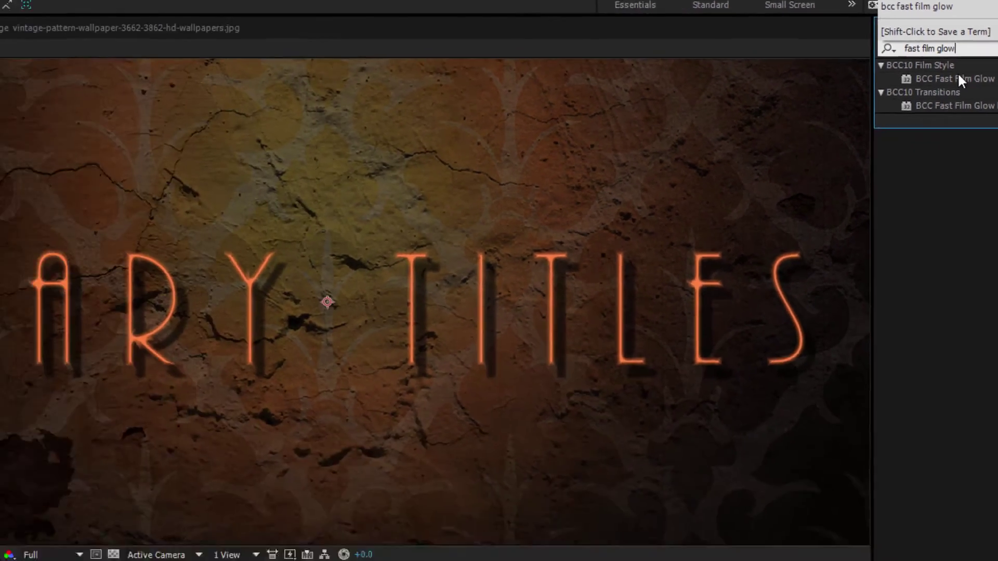
left_click(874, 151)
left_click_drag(986, 56, 48, 280)
left_click_drag(105, 162, 172, 165)
left_click_drag(291, 279, 601, 268)
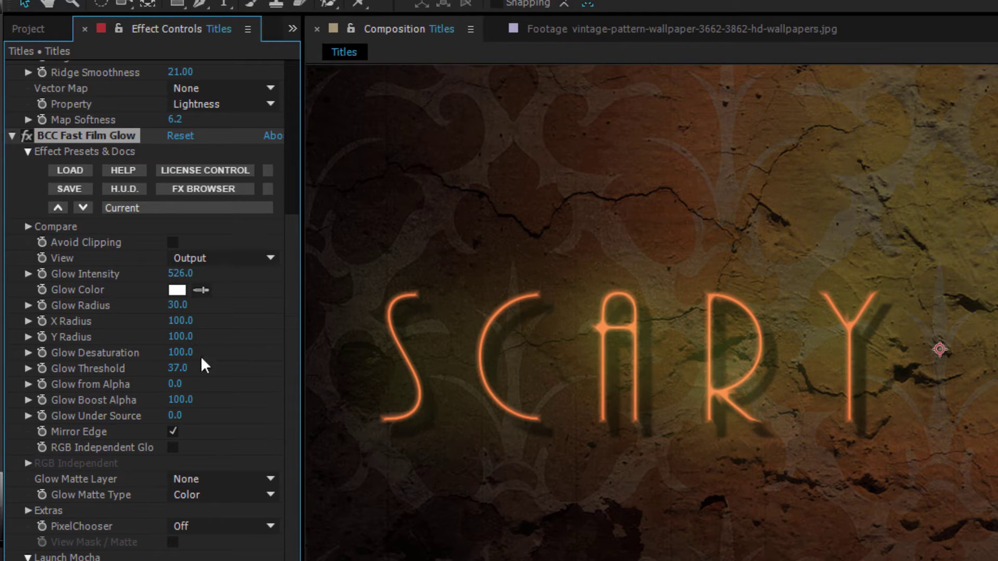
- Set the glow colour to red F11212, Glow Radius 11 and Glow Threshold 35
left_click(178, 290)
left_click(517, 130)
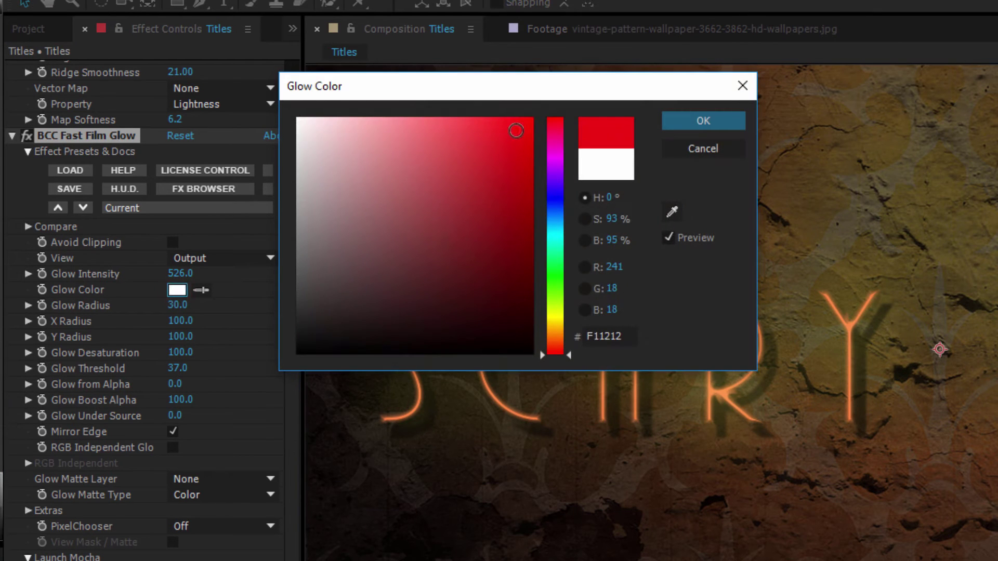
left_click(701, 120)
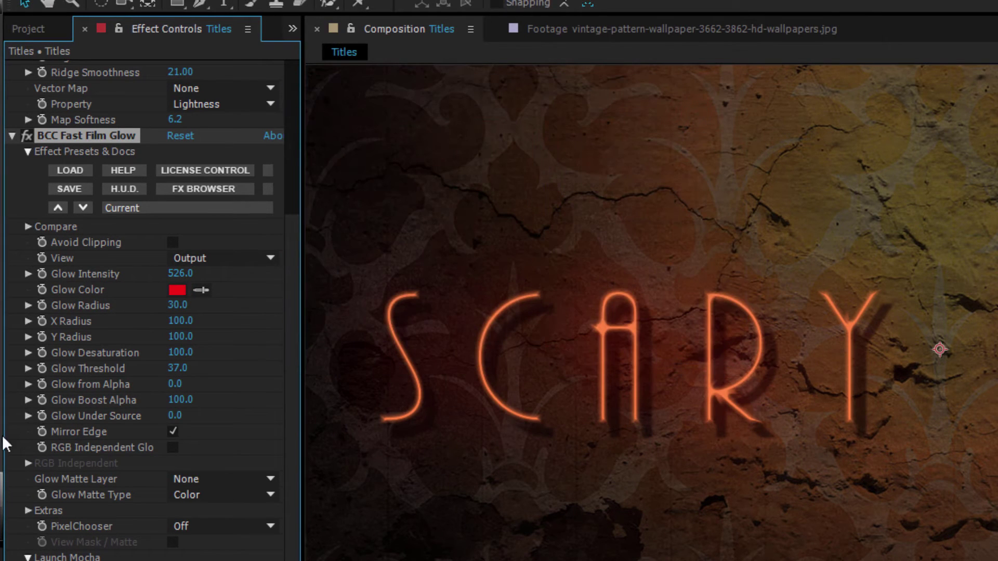
left_click(178, 305)
type("11")
key("Return")
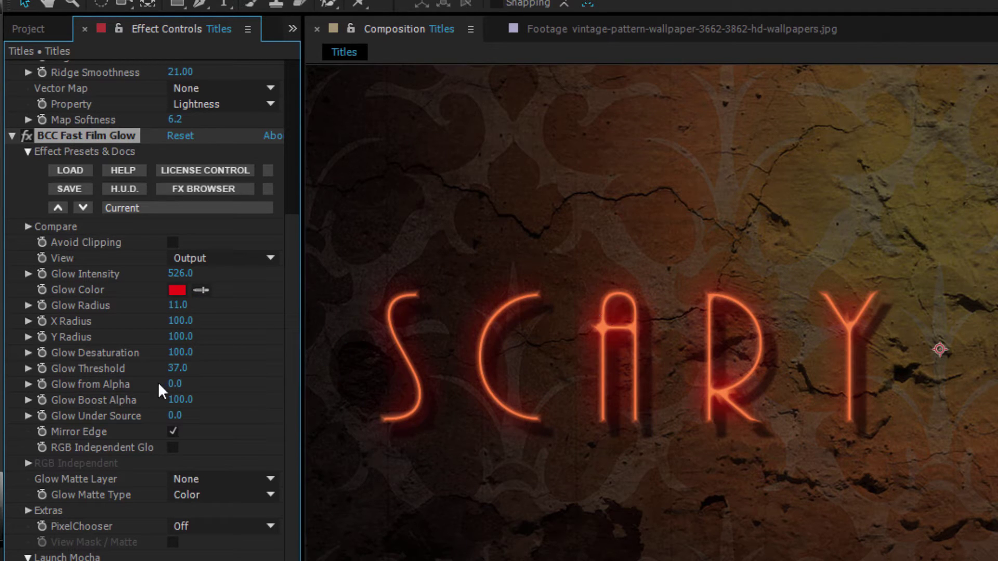
left_click_drag(180, 368, 188, 367)
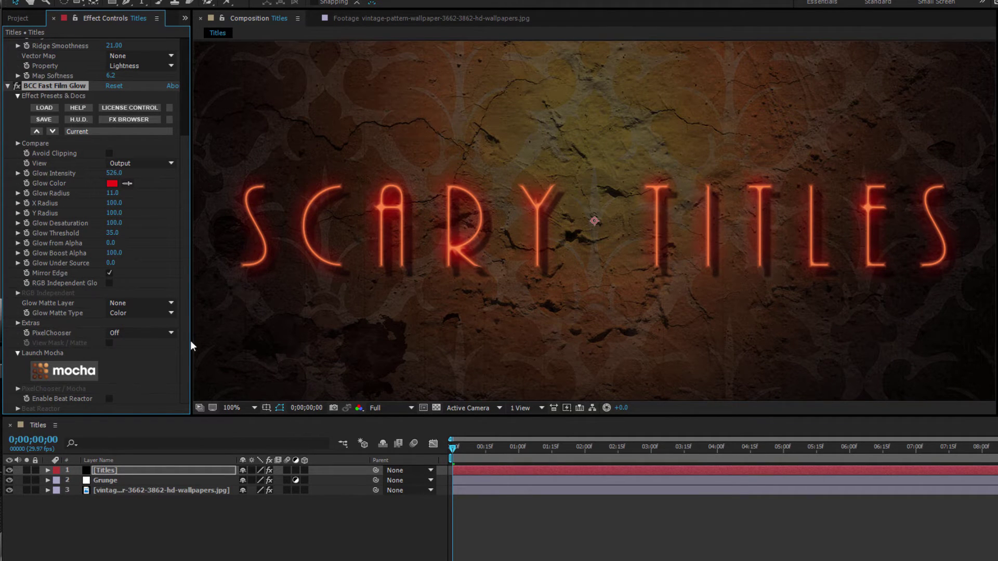
- Add a new adjustment layer at the top and rename it 'Grunge'
left_click(102, 7)
mouse_move(117, 11)
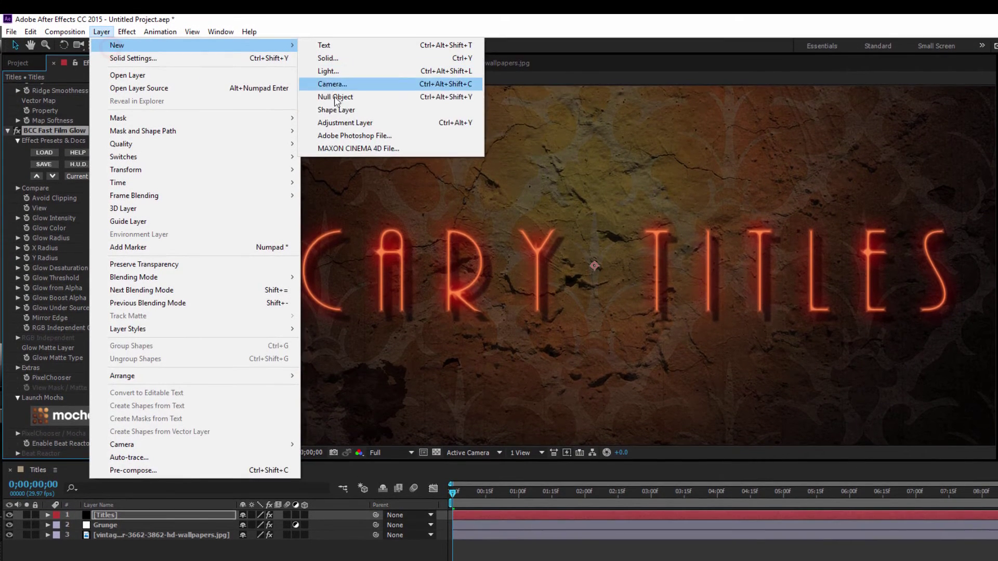
left_click(345, 123)
right_click(151, 515)
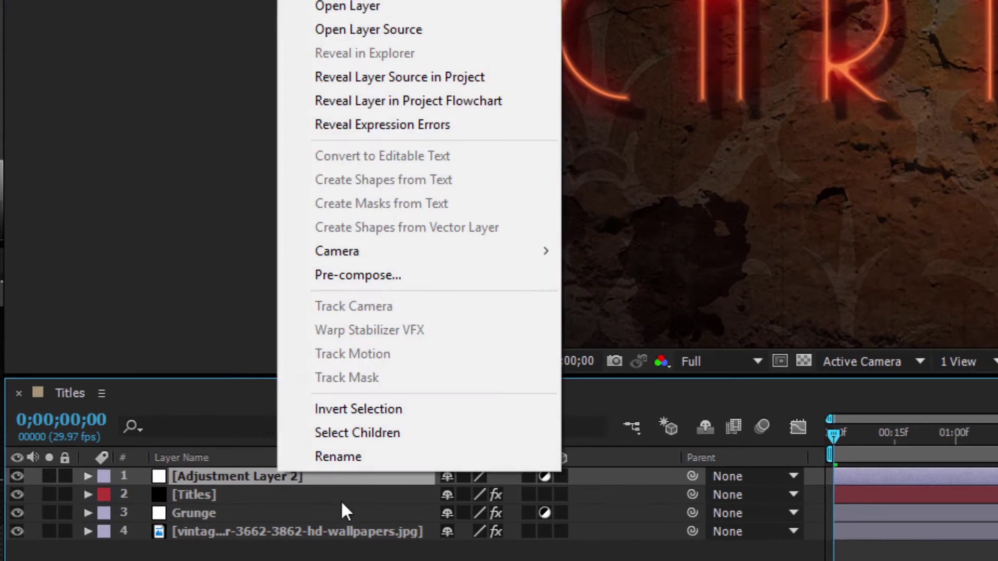
left_click(338, 457)
type("Grun")
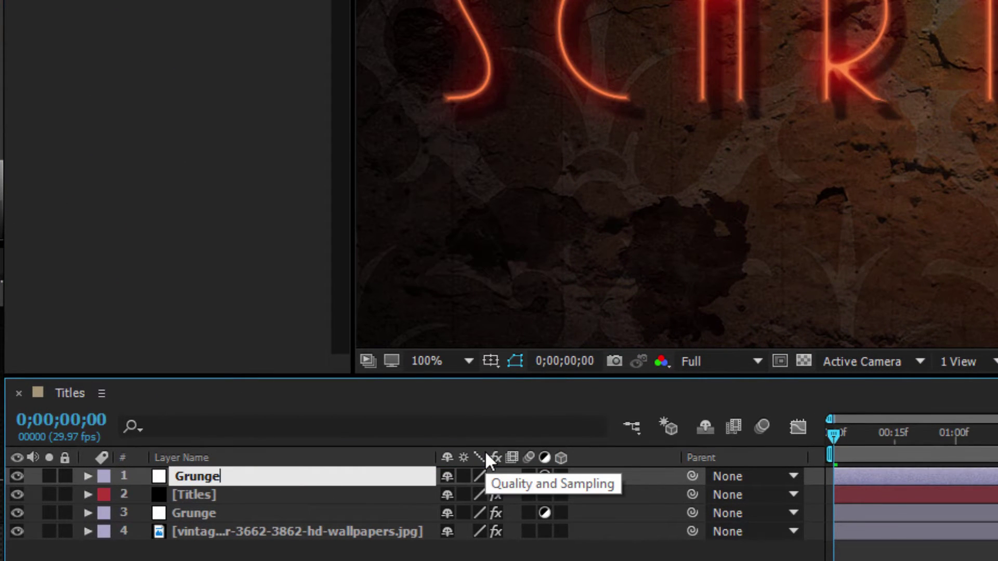
type("ge")
key("Return")
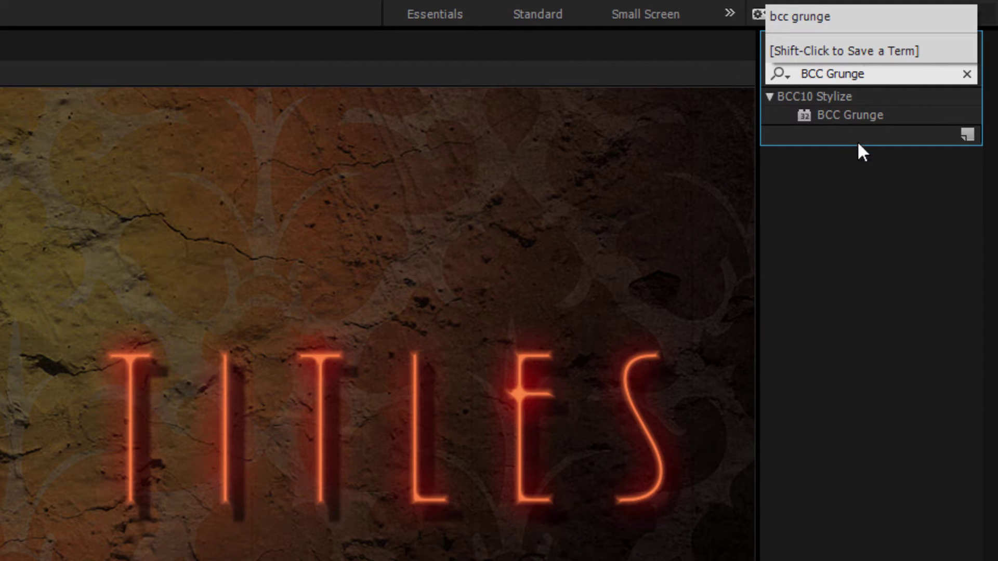
- Apply BCC Grunge from the BCC10 Stylize category to the new Grunge layer
left_click(967, 74)
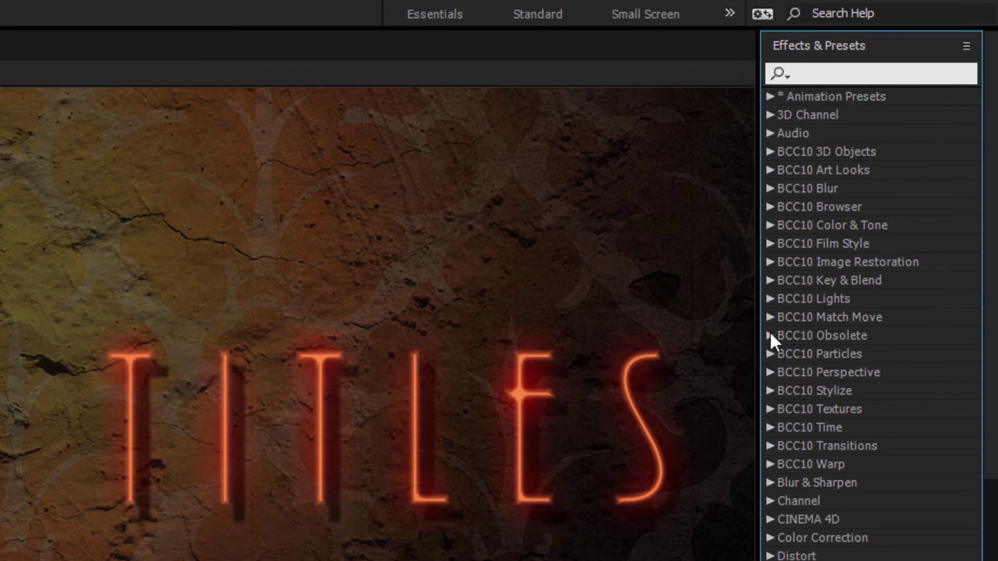
left_click(768, 392)
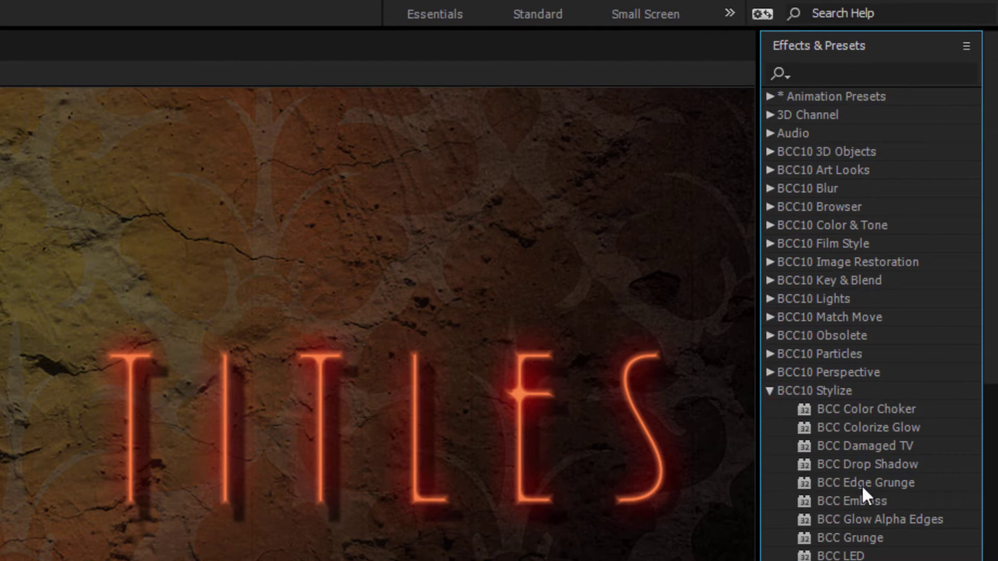
left_click_drag(871, 535, 97, 449)
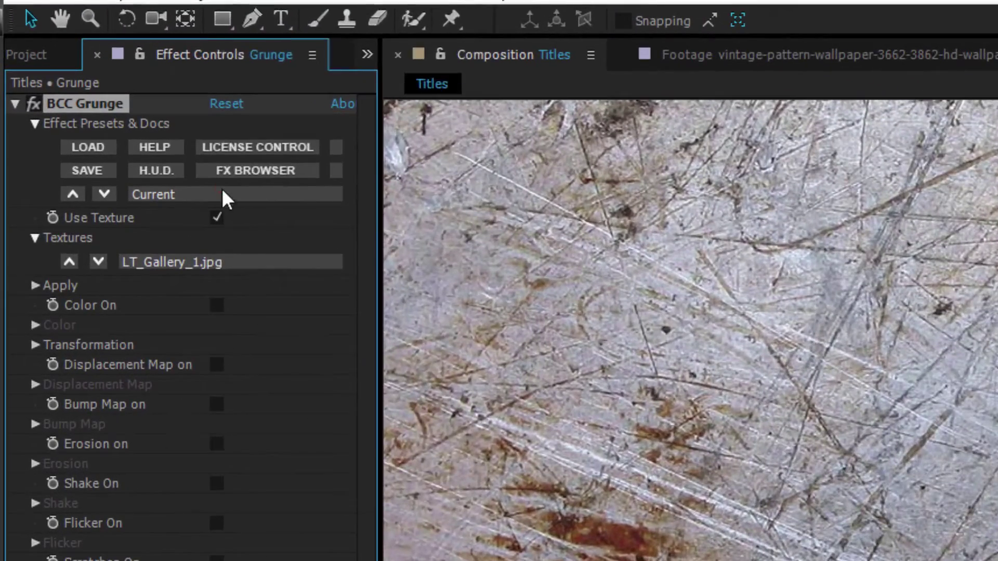
- Load SoftGrunge.bsp on the Grunge layer and turn off Use Texture and Glow On
left_click(222, 178)
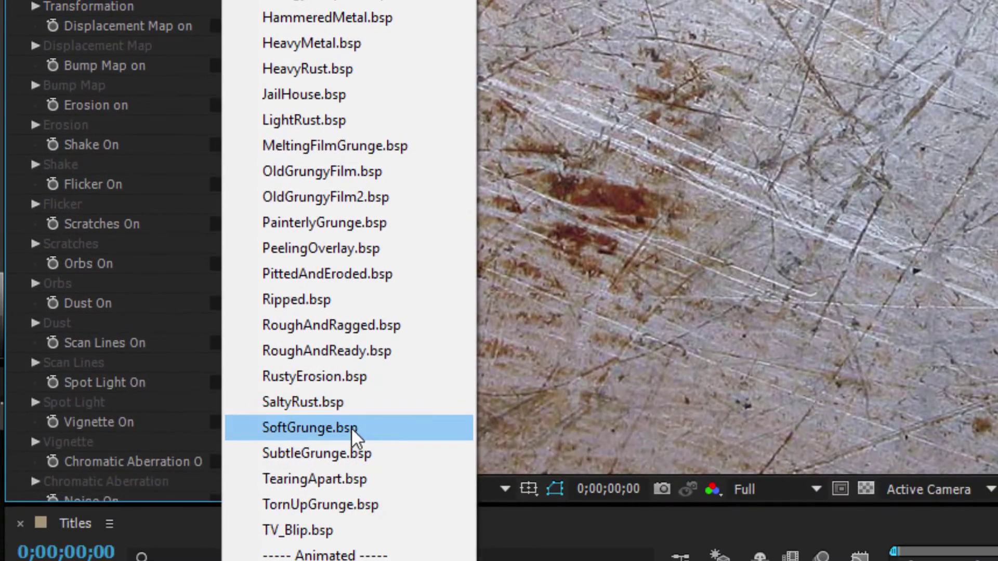
left_click(328, 439)
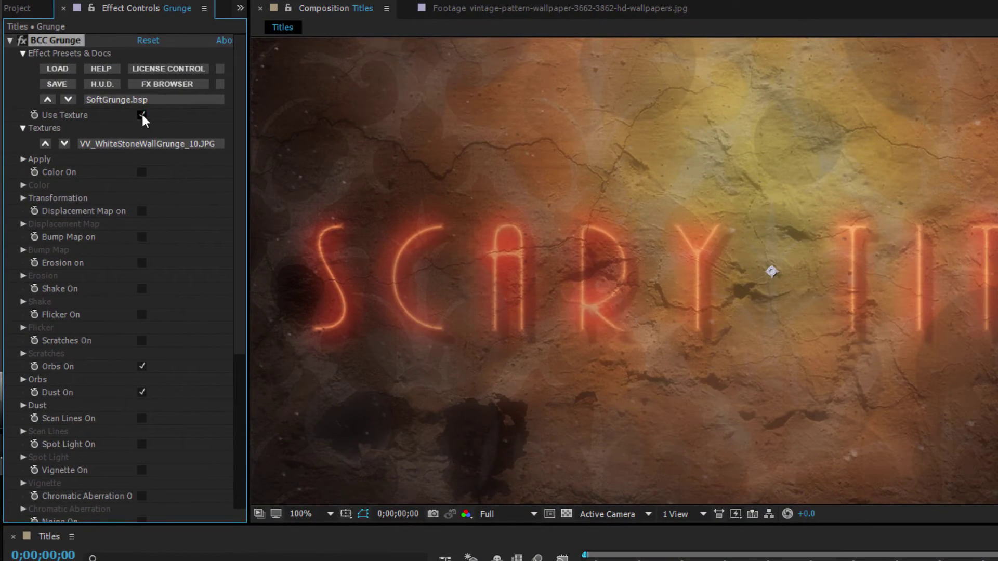
left_click(142, 115)
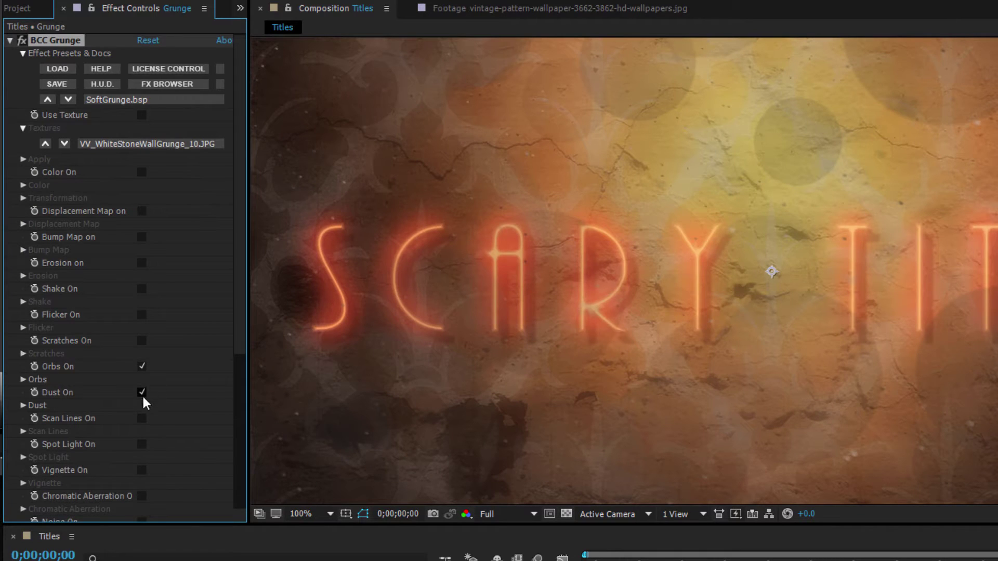
scroll(156, 403, "down", 5)
left_click(141, 428)
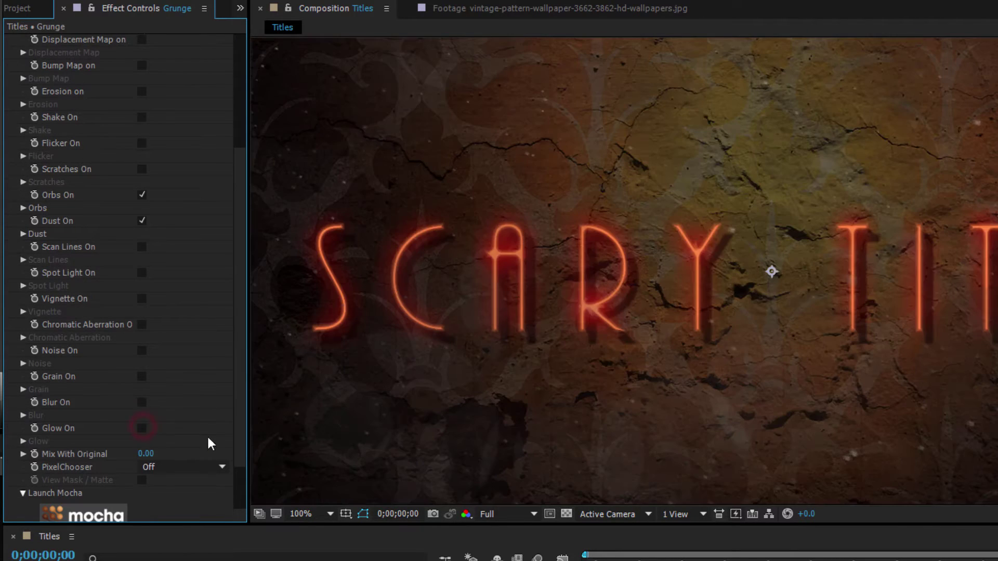
scroll(229, 368, "up", 2)
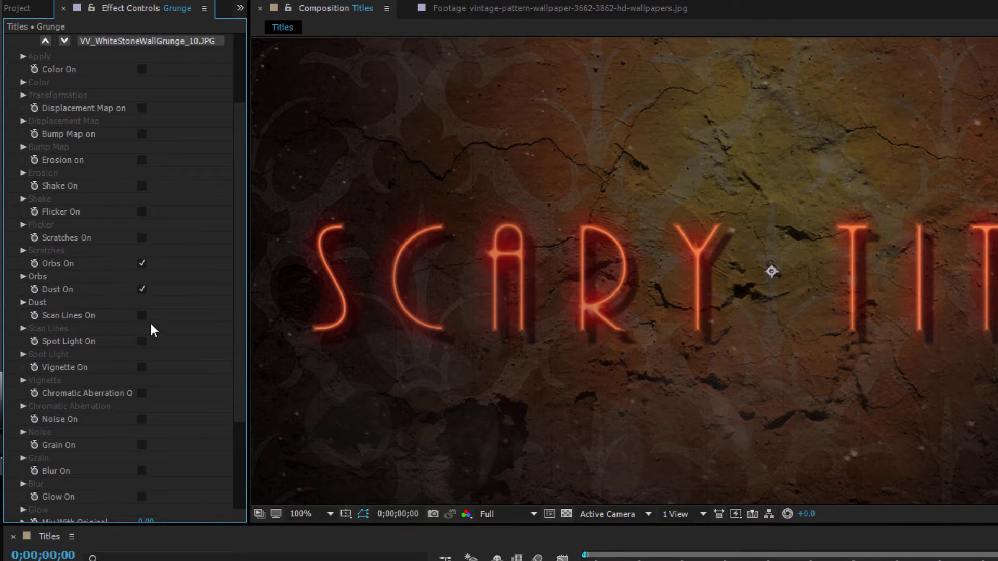
- Turn on Flicker with Flicker Type set to Both and Amount 5
scroll(201, 411, "down", 1)
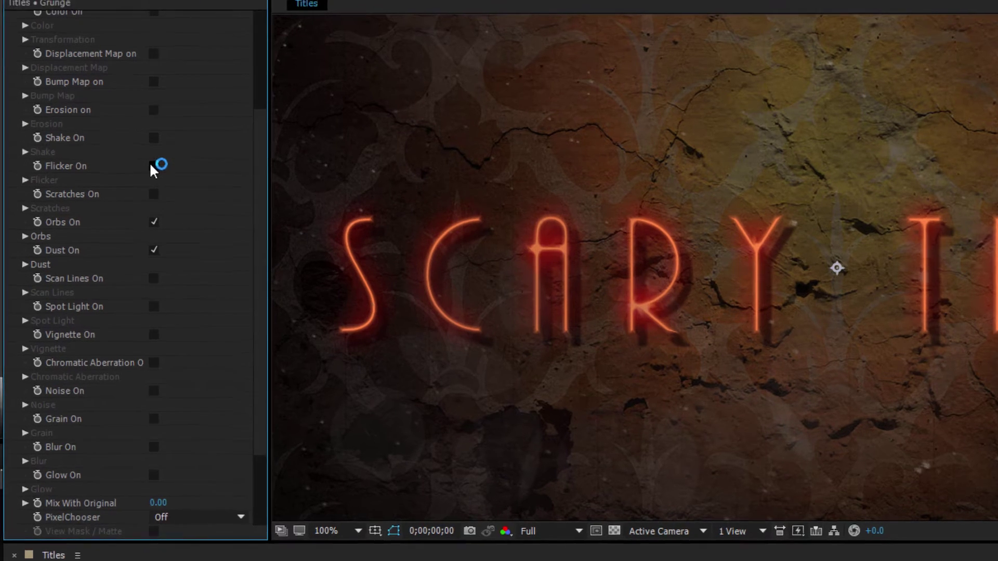
left_click(142, 178)
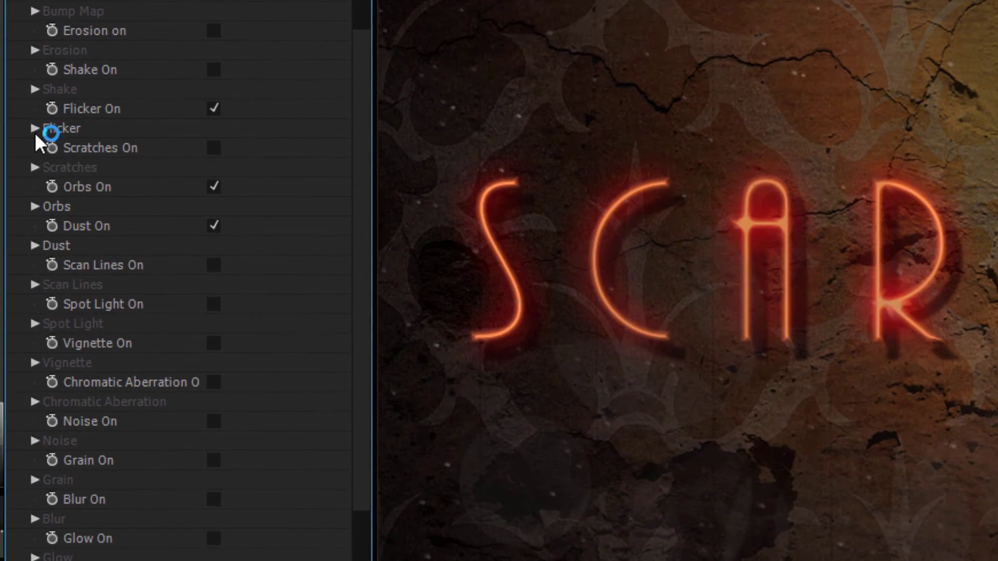
left_click(35, 129)
left_click(306, 149)
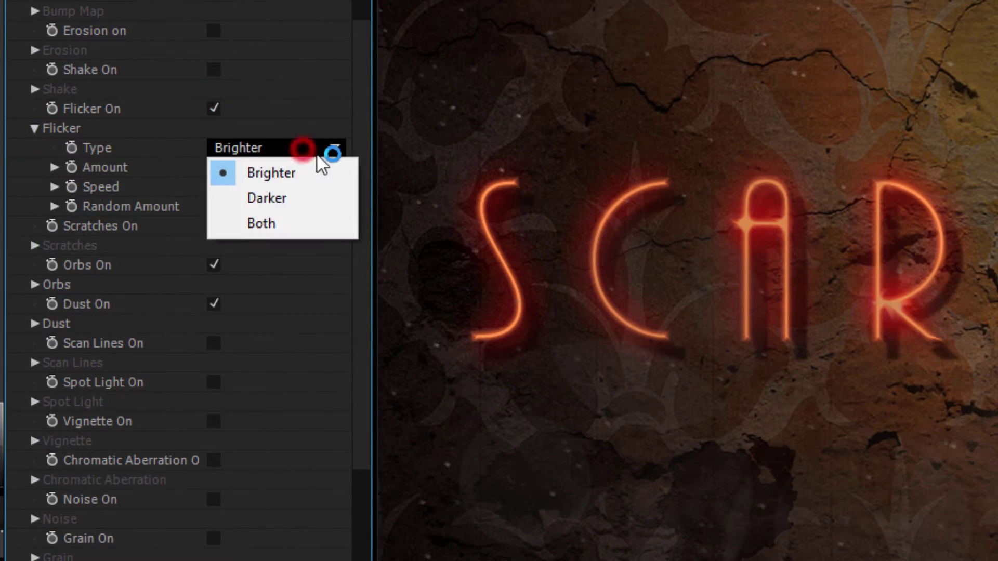
left_click(323, 229)
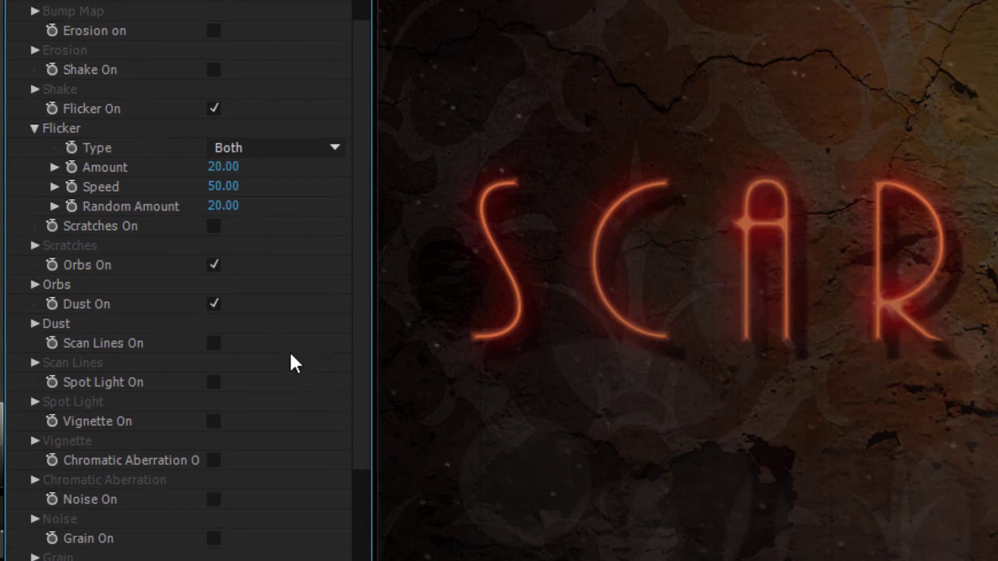
left_click(229, 168)
type("5")
key("Return")
left_click(35, 128)
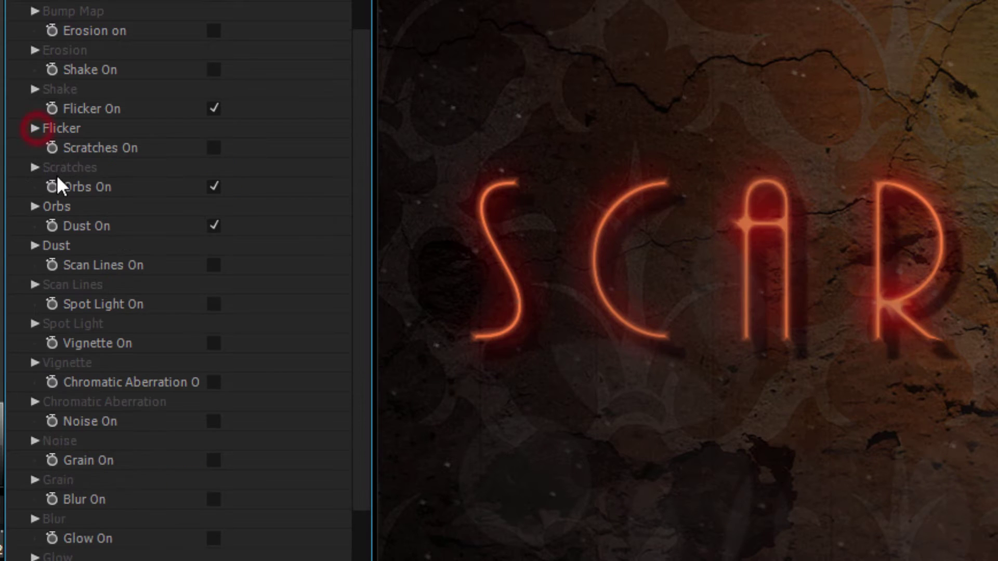
- Raise the orbs' Depth Blur to 34, undoing the accidental Seed change
left_click(35, 207)
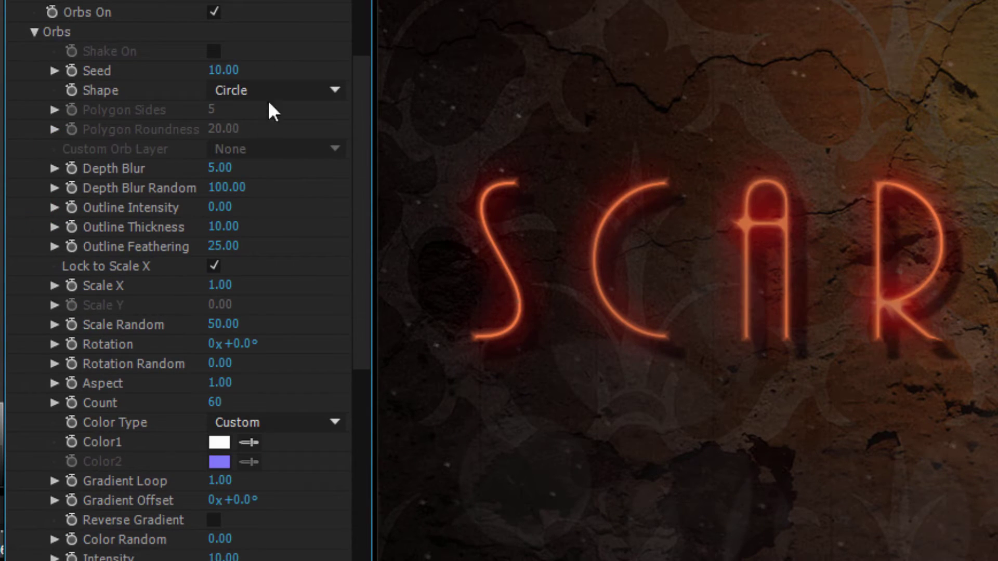
left_click_drag(218, 168, 286, 165)
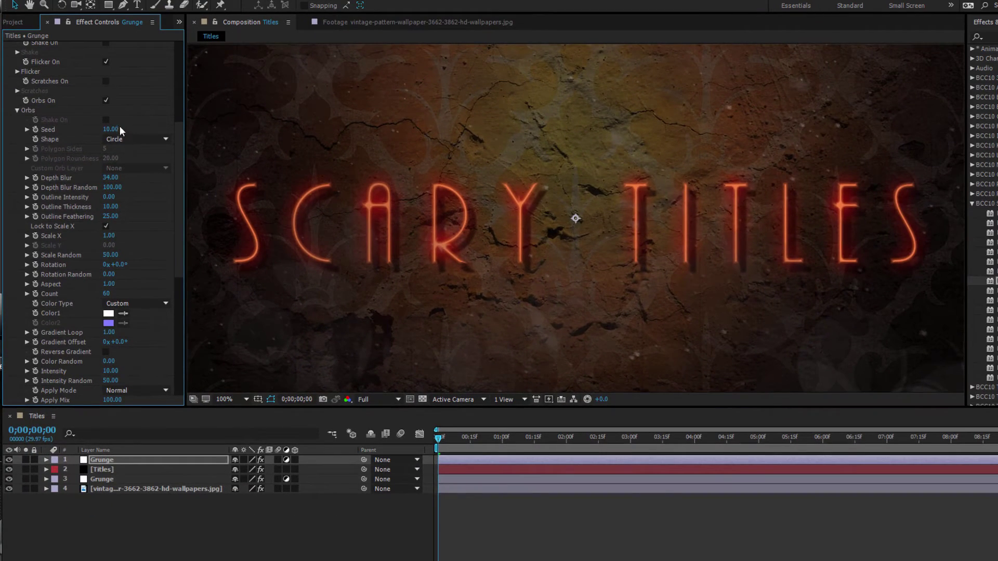
left_click_drag(120, 129, 138, 141)
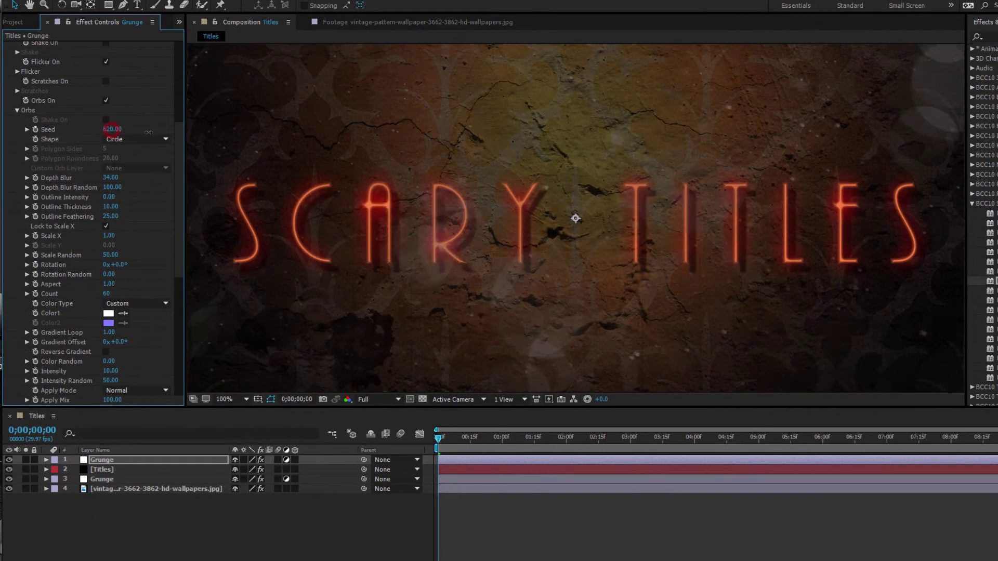
key("ctrl+z")
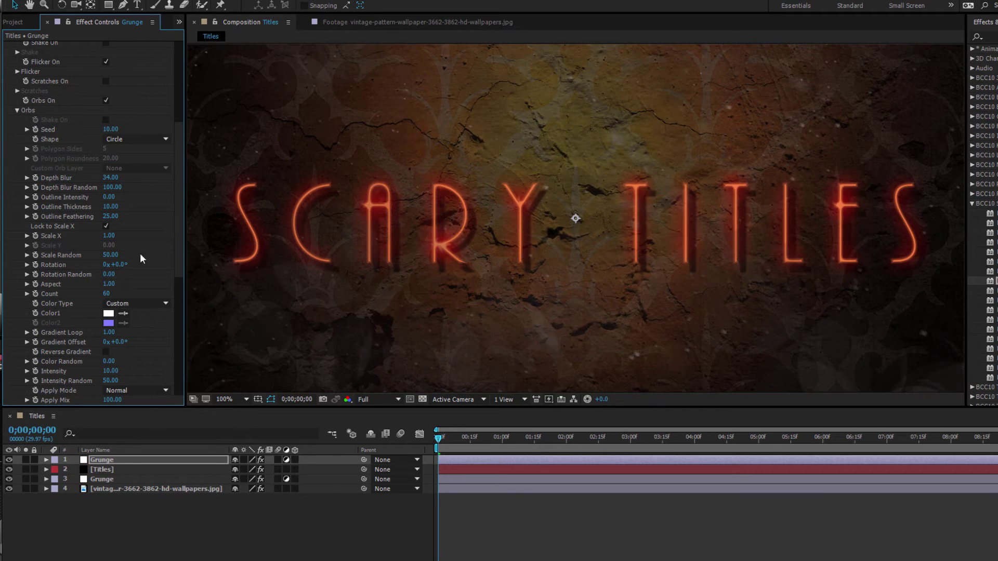
- Preview the animation and set the dust Count to 600
left_click(18, 111)
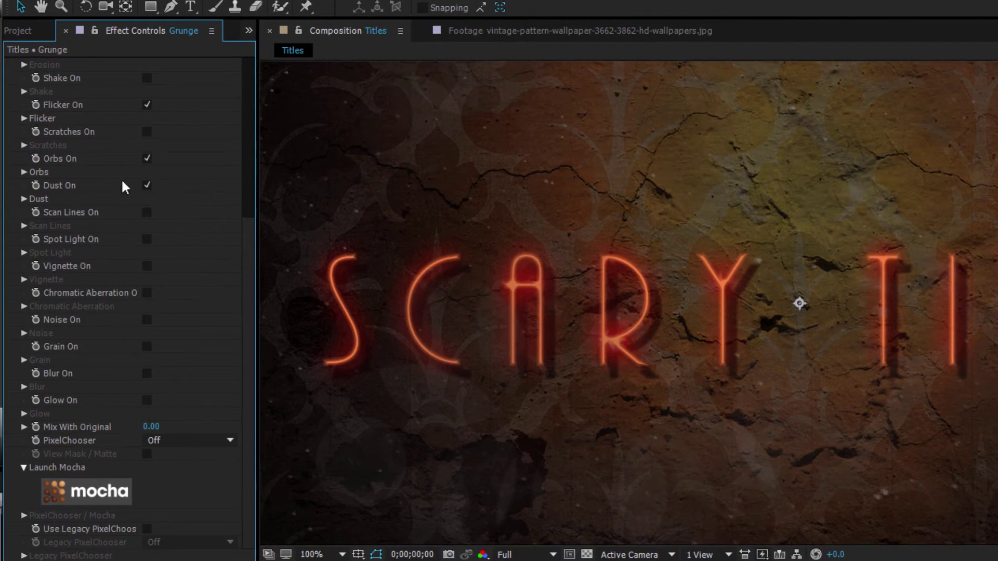
left_click(23, 198)
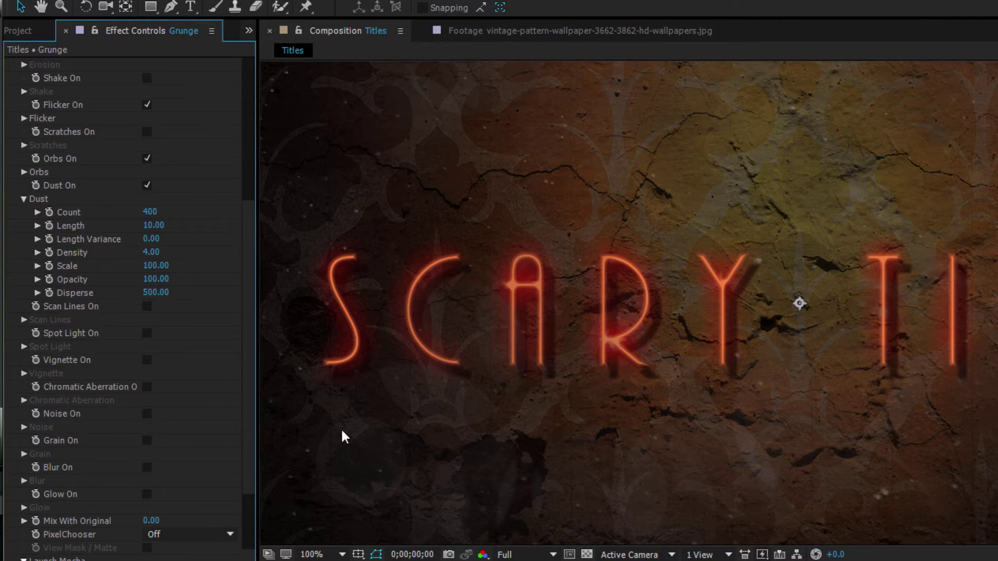
key("space")
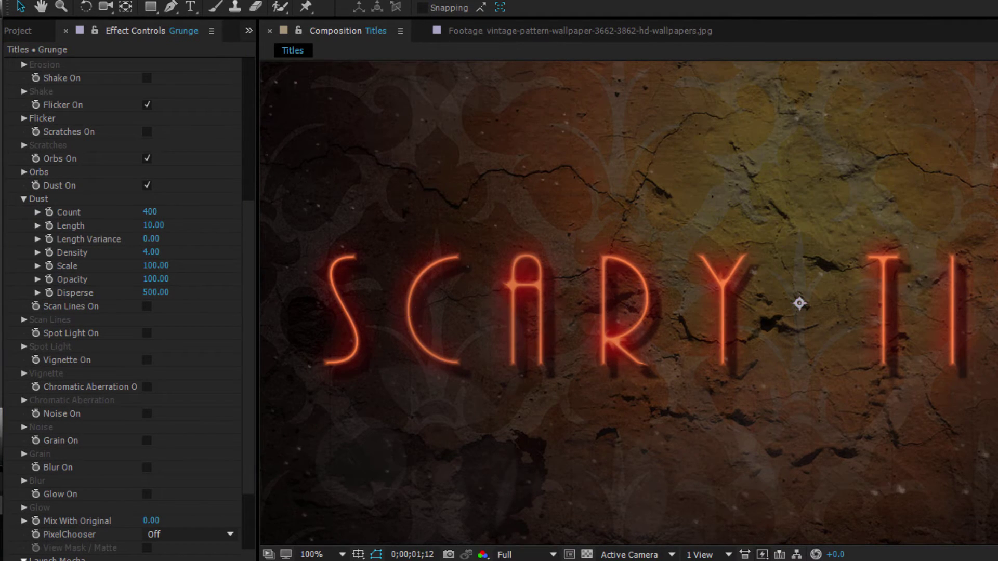
left_click_drag(150, 211, 210, 212)
left_click_drag(167, 169, 293, 151)
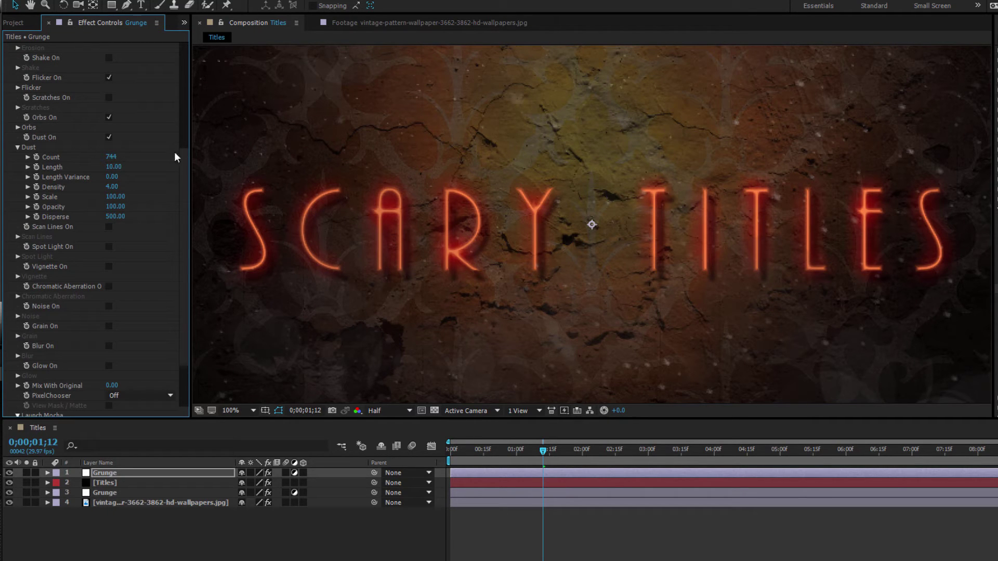
left_click(111, 157)
type("600")
key("Tab")
- Set dust Scale to 376 and Disperse to about 1390
scroll(542, 261, "down", 2)
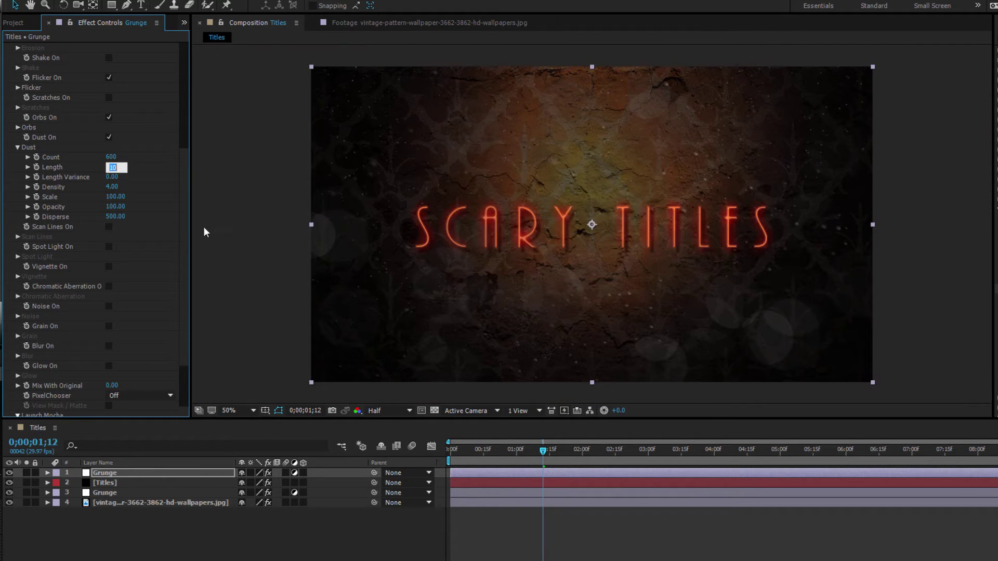
left_click(114, 197)
left_click_drag(117, 196, 191, 180)
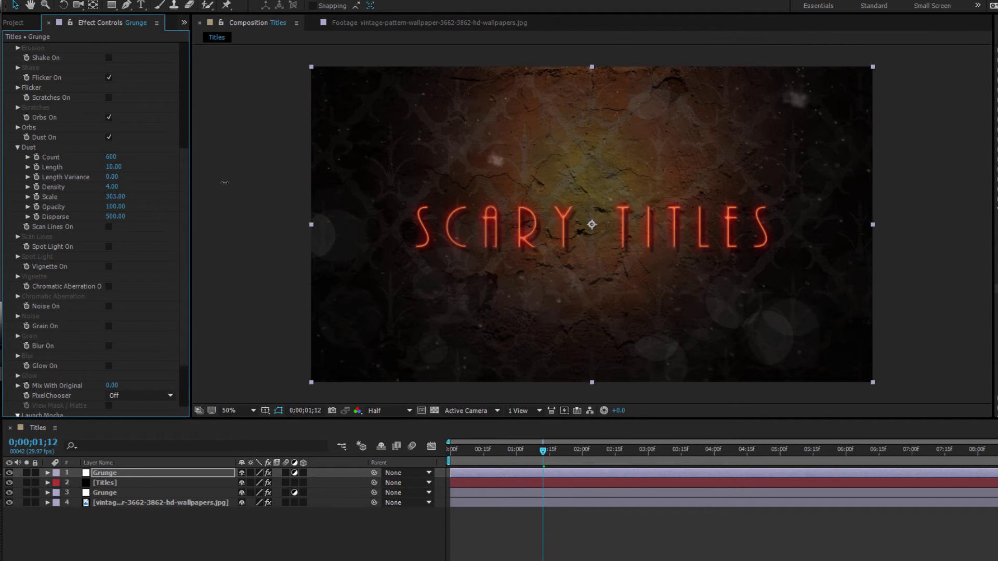
left_click(115, 197)
type("376")
key("Return")
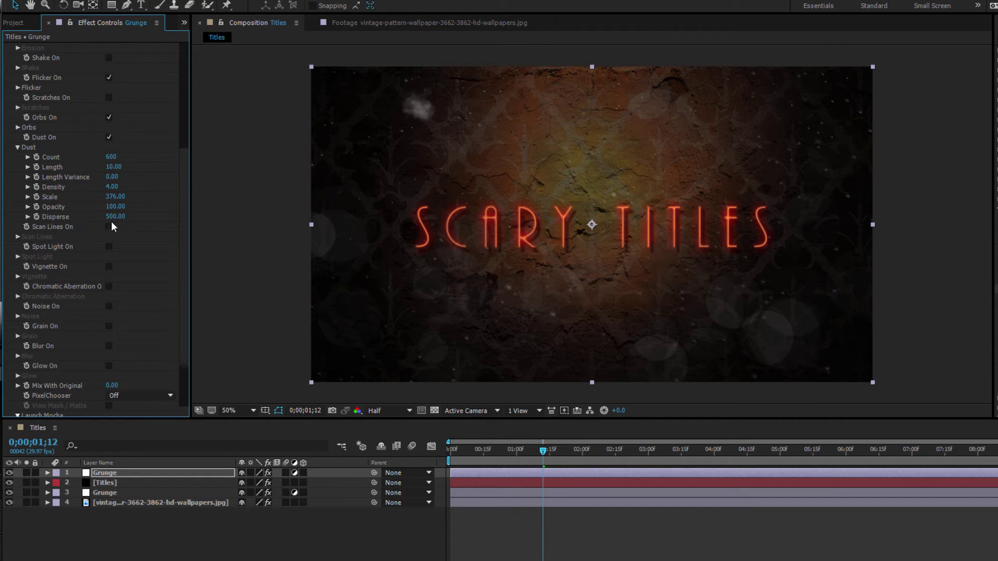
left_click_drag(118, 221, 161, 208)
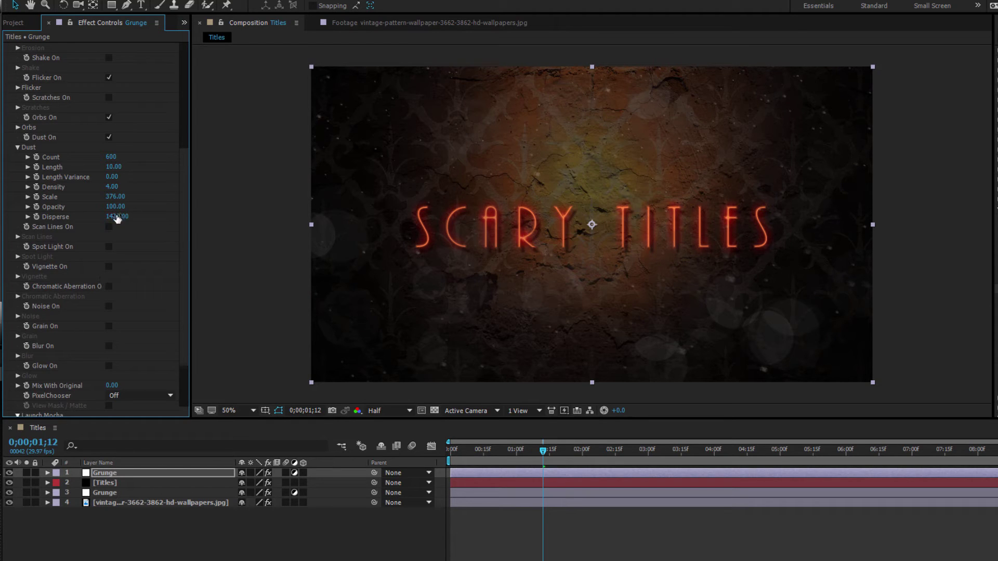
mouse_move(121, 217)
left_mouse_down()
mouse_move(104, 219)
mouse_move(119, 221)
left_mouse_up()
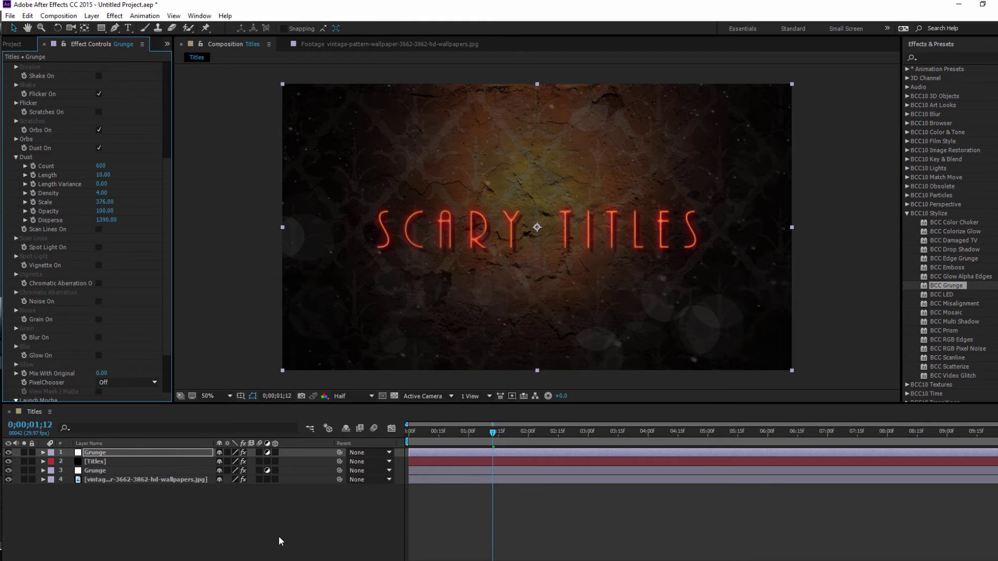
- Add a new adjustment layer named Finishing at the top of the comp
left_click(92, 15)
mouse_move(108, 30)
left_click(312, 98)
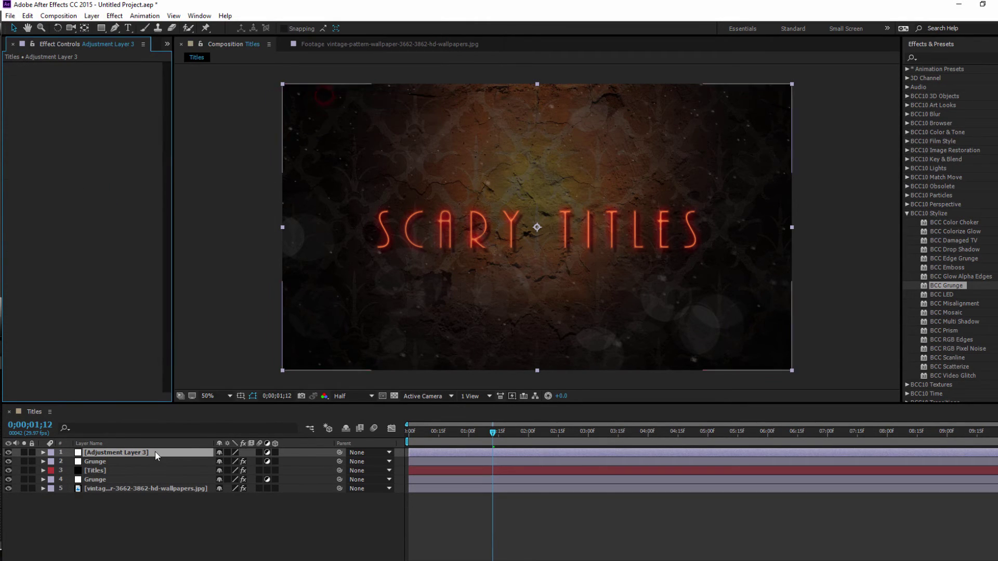
right_click(153, 451)
left_click(176, 448)
type("Finishing")
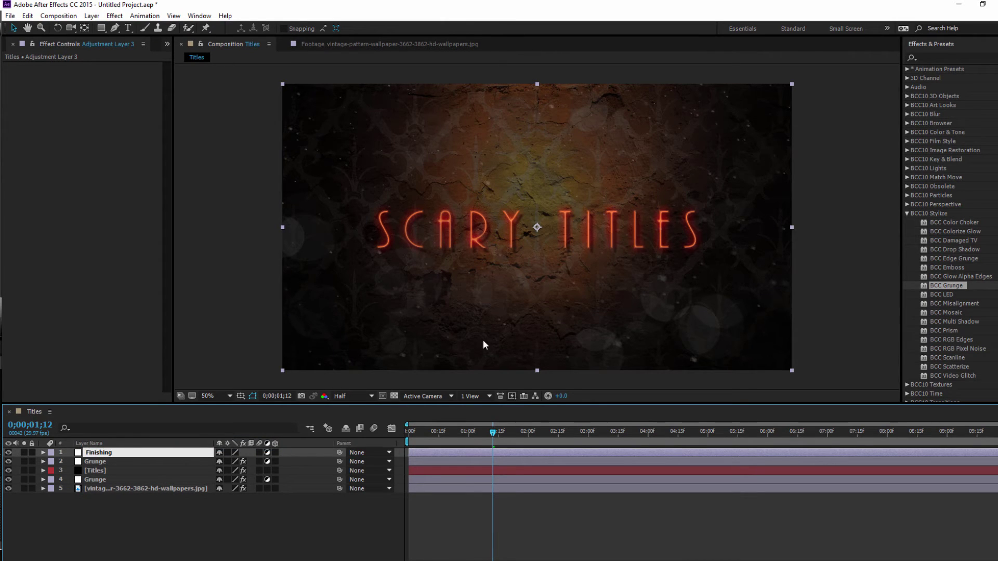
key("Return")
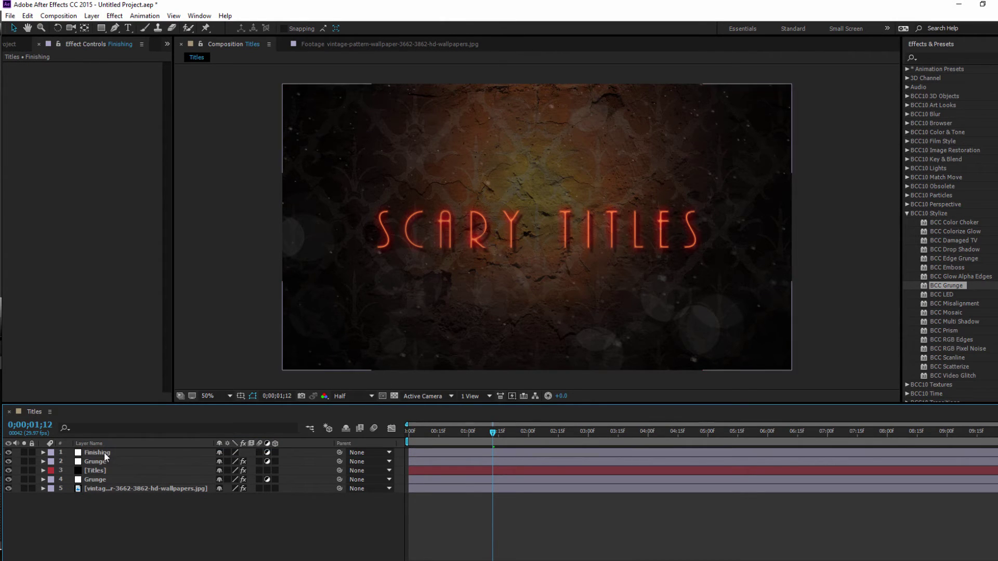
left_click(150, 422)
left_click(112, 453)
left_click(124, 452)
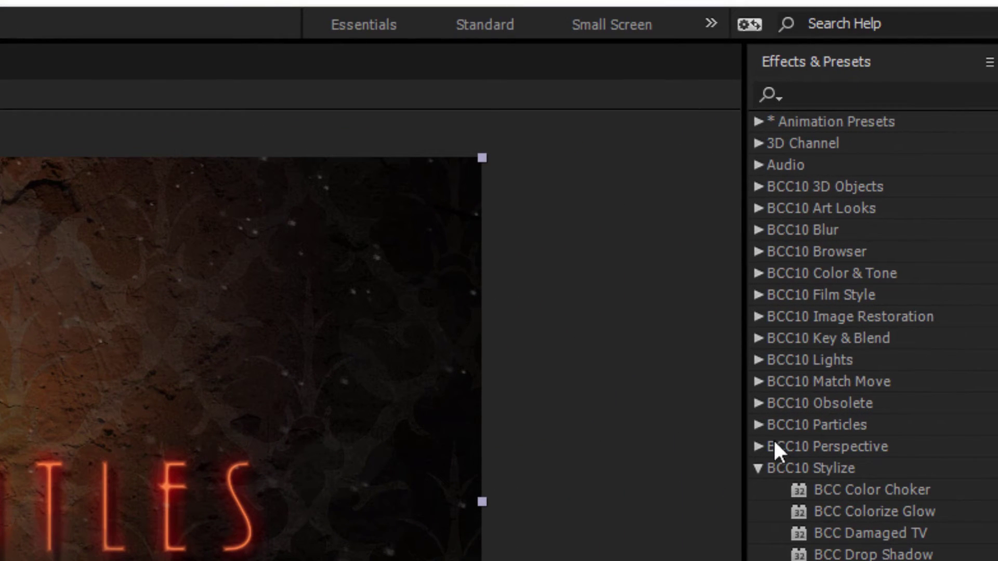
- Find S_Glow with an 's_glow' search and apply it to Finishing
left_click(757, 470)
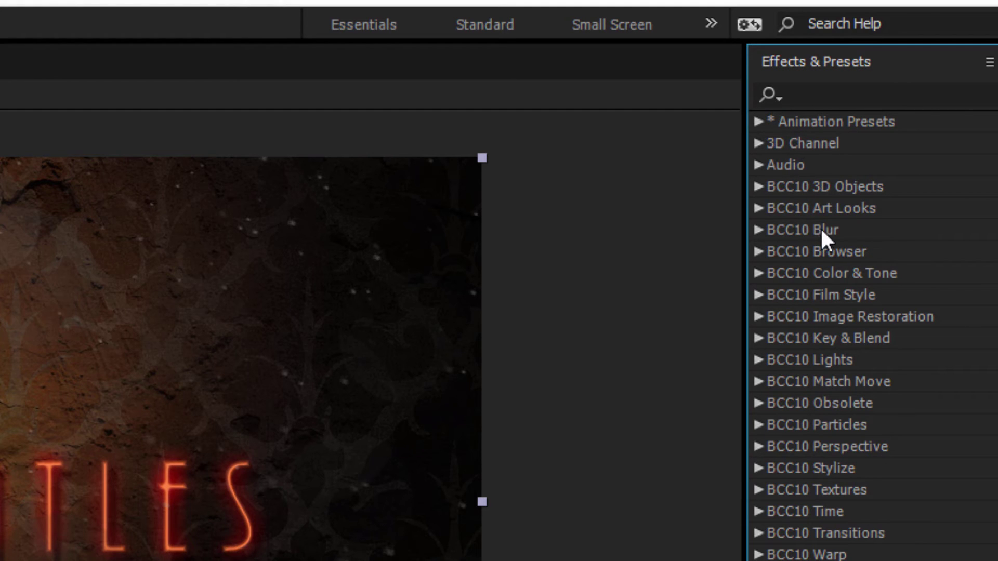
left_click(814, 94)
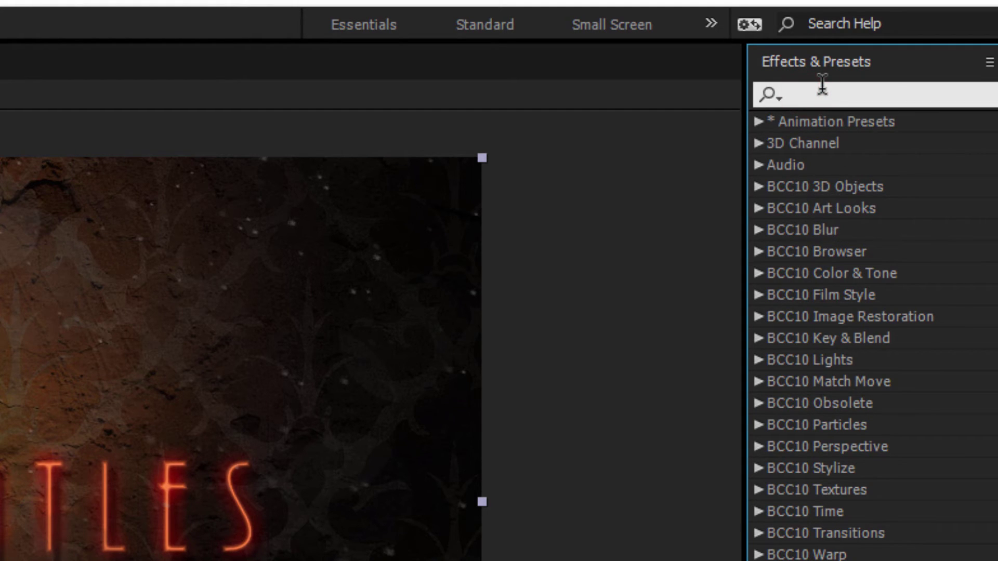
type("s_glow")
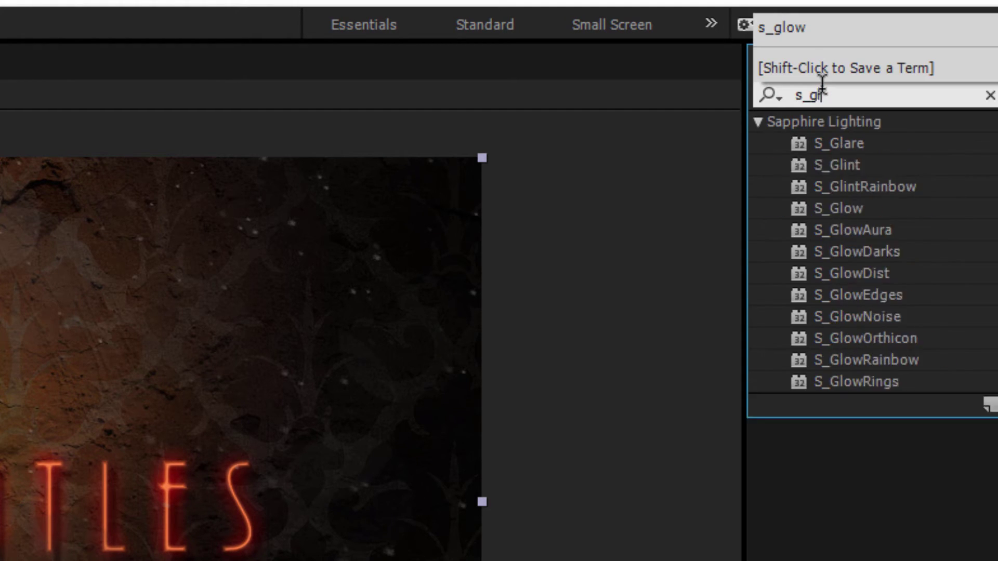
left_click(796, 144)
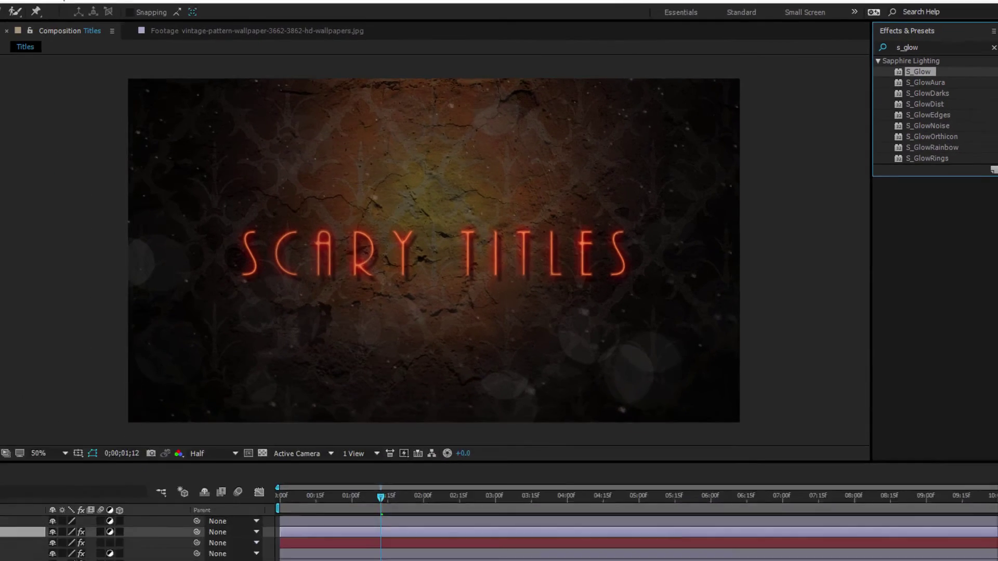
left_click_drag(853, 145, 118, 441)
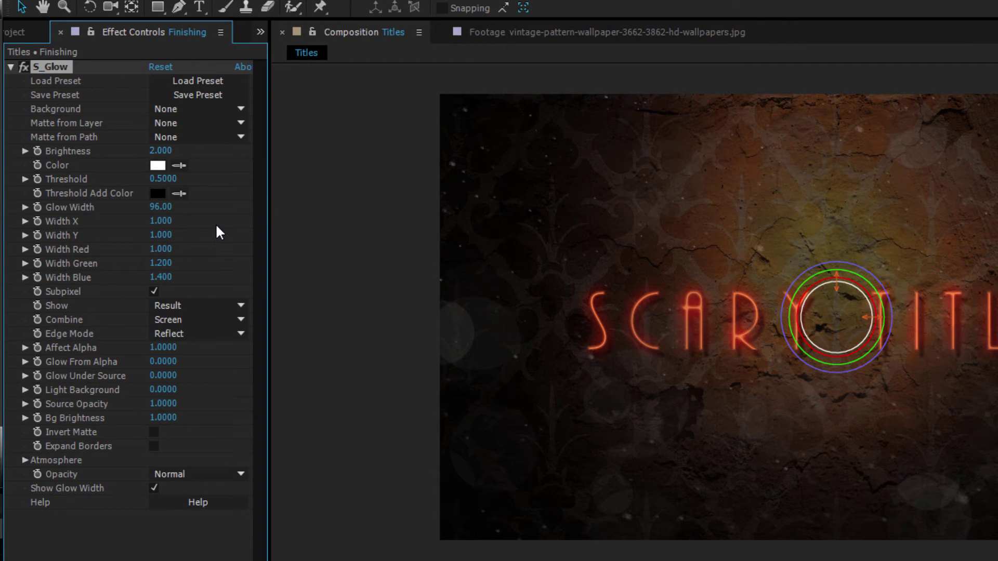
- Hide the glow-width guides and change the S_Glow colour to a saturated orange
left_click(129, 544)
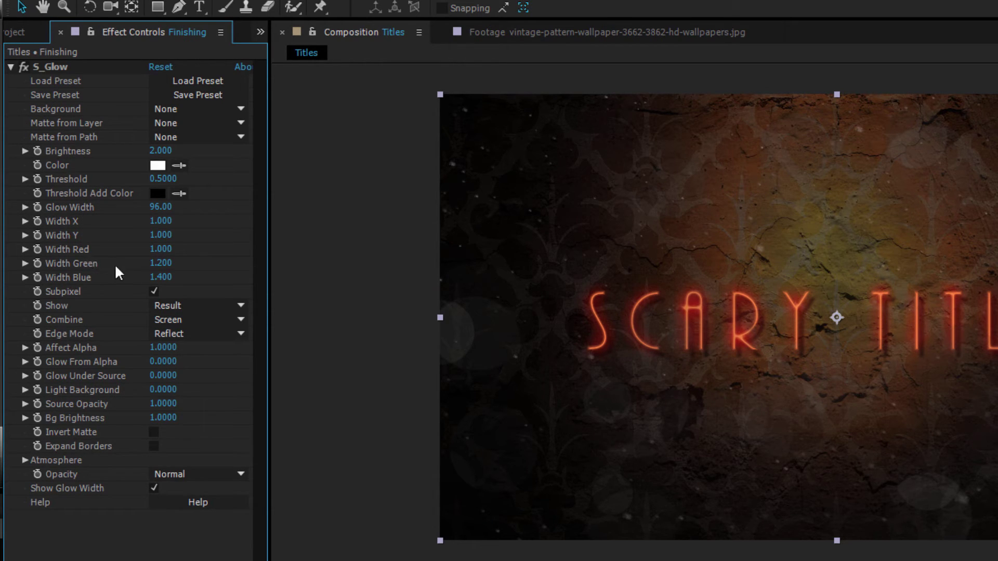
left_click(156, 151)
key("Return")
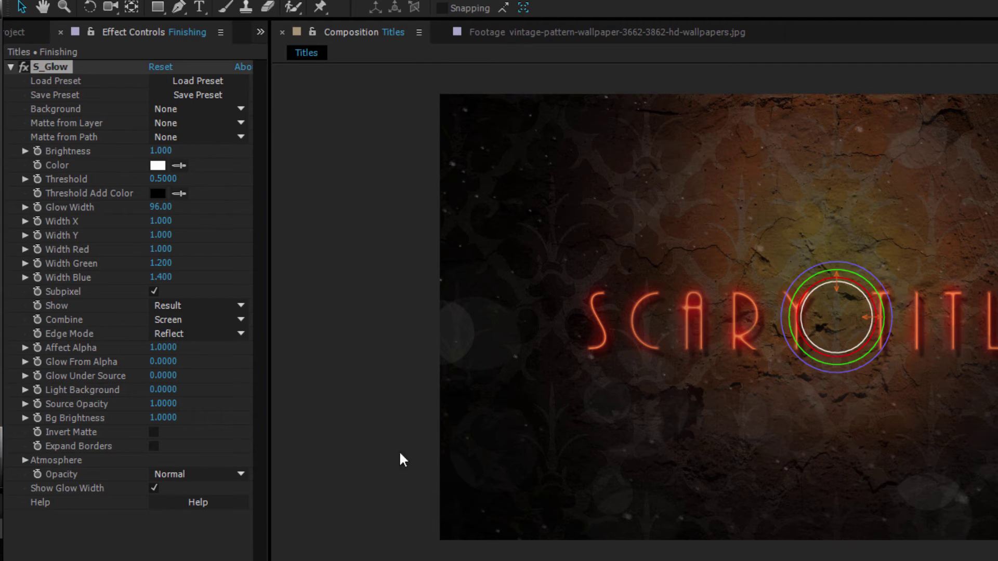
left_click(158, 165)
left_click(501, 309)
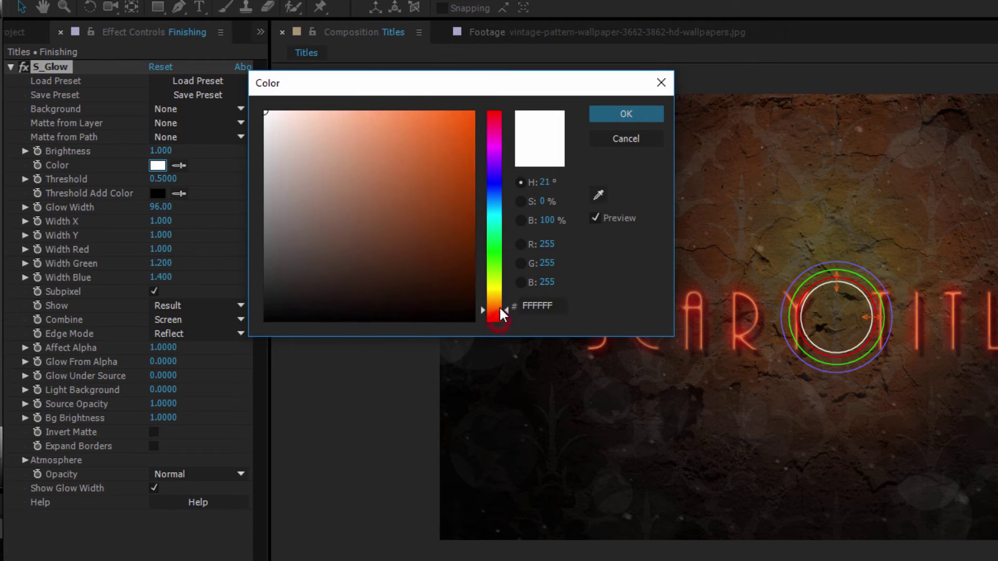
left_click(456, 132)
left_click(616, 118)
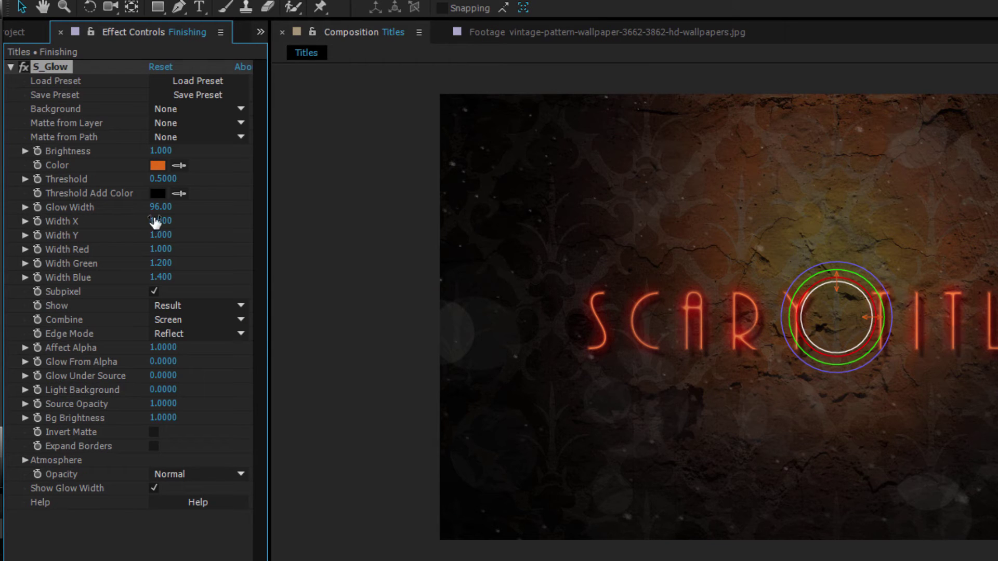
- Set Glow Width 2, Width X 10 and Width Blue 0.15
mouse_move(158, 211)
left_mouse_down()
mouse_move(219, 222)
mouse_move(139, 233)
mouse_move(173, 220)
mouse_move(164, 220)
left_mouse_up()
left_click(163, 208)
type("2")
key("Return")
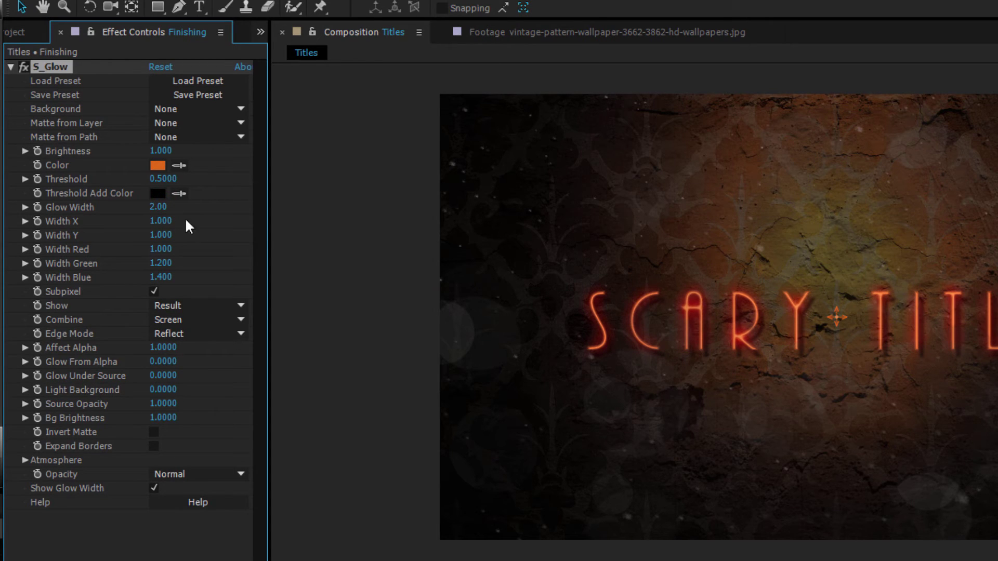
left_click_drag(162, 222, 177, 207)
left_click(162, 227)
type("10")
key("Return")
left_click(168, 281)
type("0.15")
key("Return")
- Raise Brightness to 10 and Glow Under Source to 0.86
left_click_drag(161, 151, 218, 178)
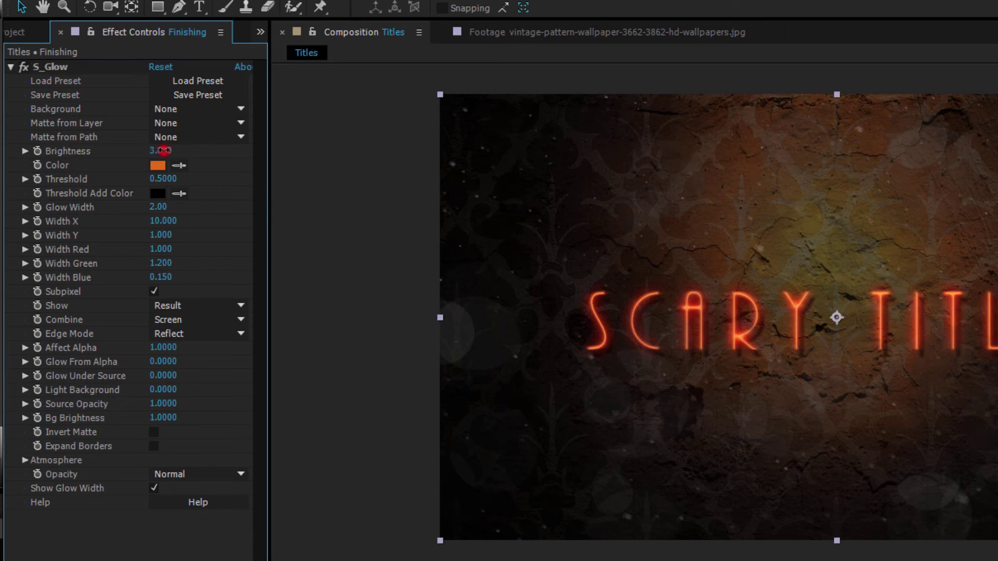
left_click(163, 151)
type("10")
key("Return")
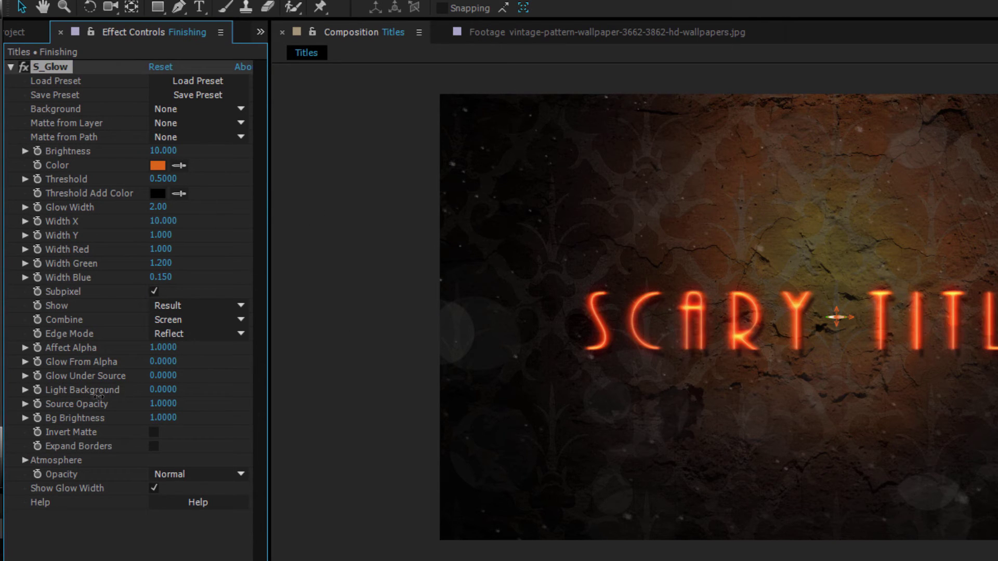
left_click_drag(156, 375, 151, 376)
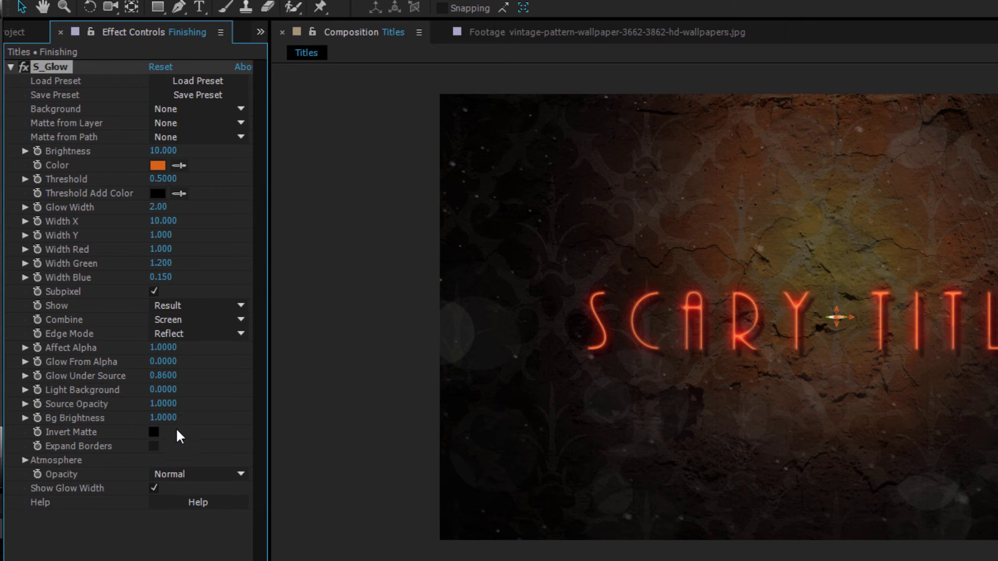
left_click_drag(156, 389, 173, 390)
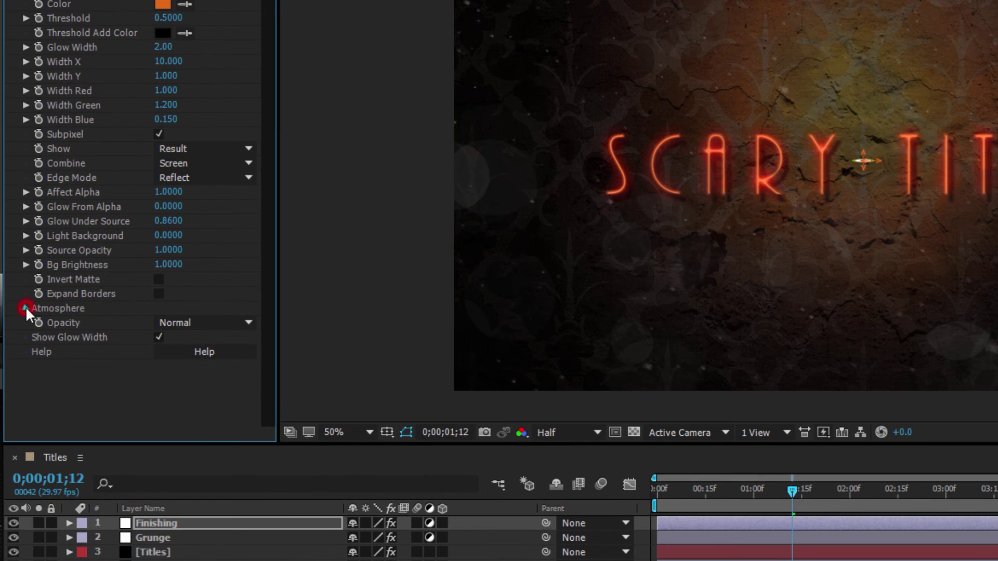
- Open S_Glow's Atmosphere group and set Atmosphere Amp to 8
left_click(20, 366)
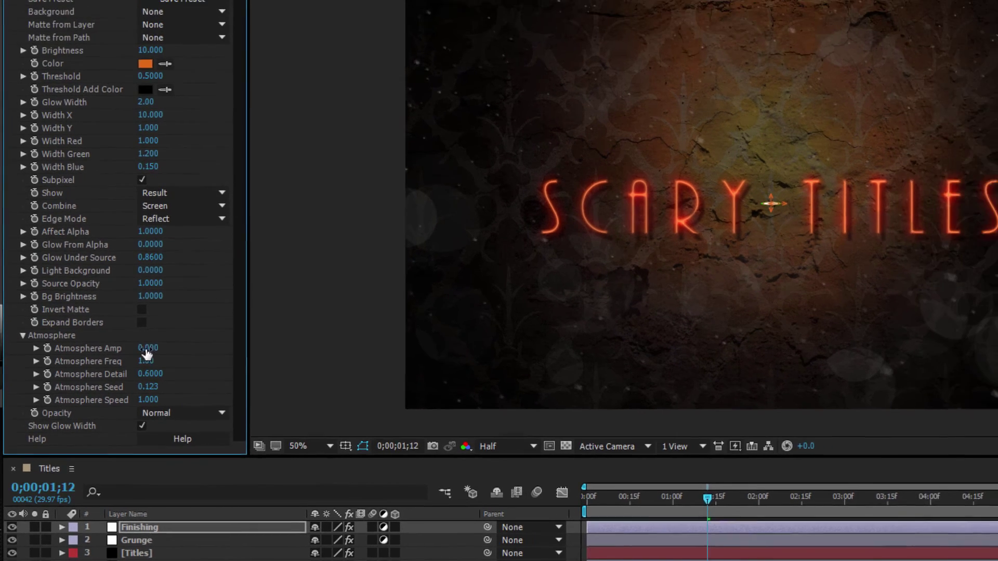
left_click_drag(162, 322, 178, 316)
left_click_drag(246, 363, 219, 372)
left_click_drag(352, 365, 490, 368)
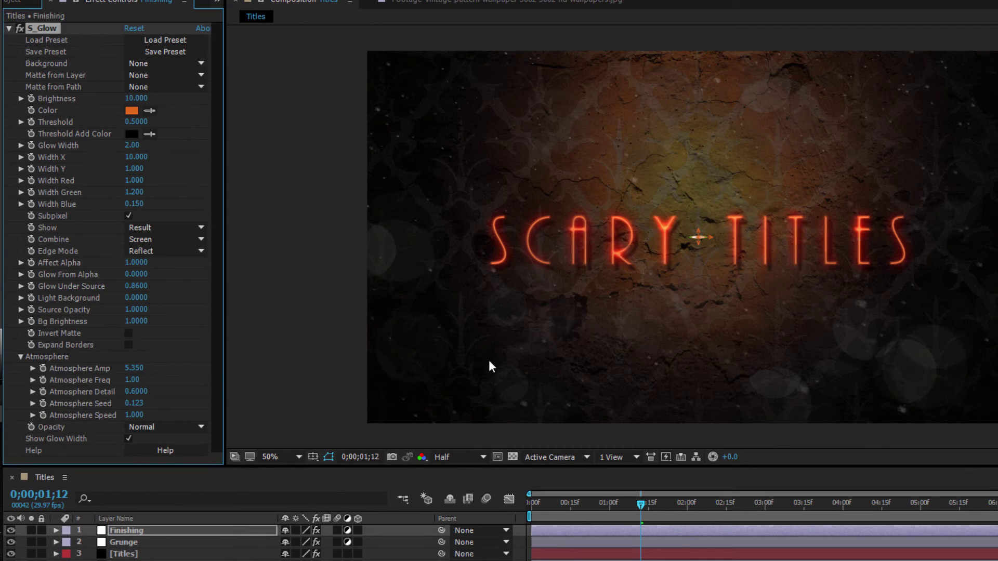
left_click(136, 369)
type("8")
key("Return")
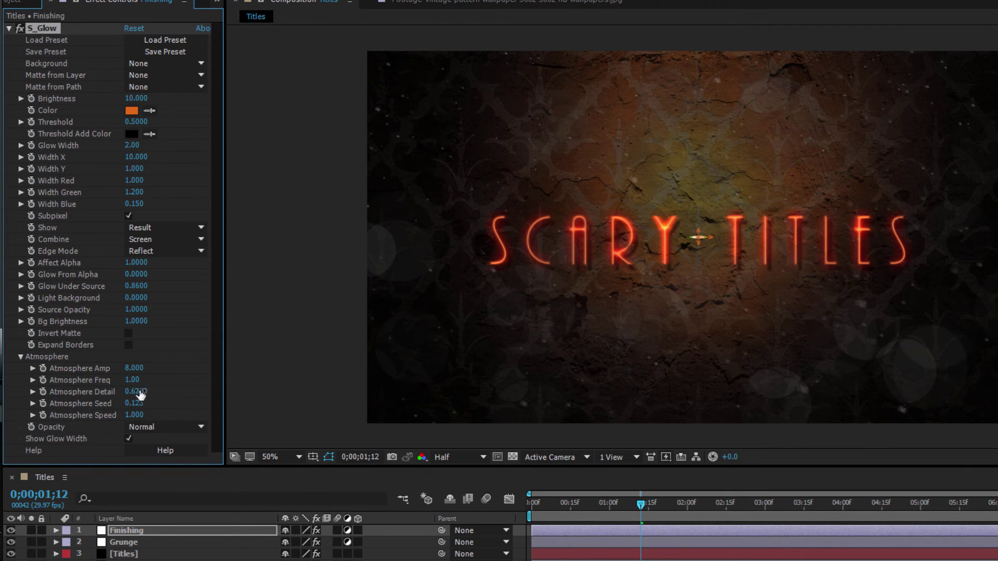
- Lower Atmosphere Detail to 0.32 and Freq to 2.30 for a smoother glow
left_click_drag(140, 395, 255, 392)
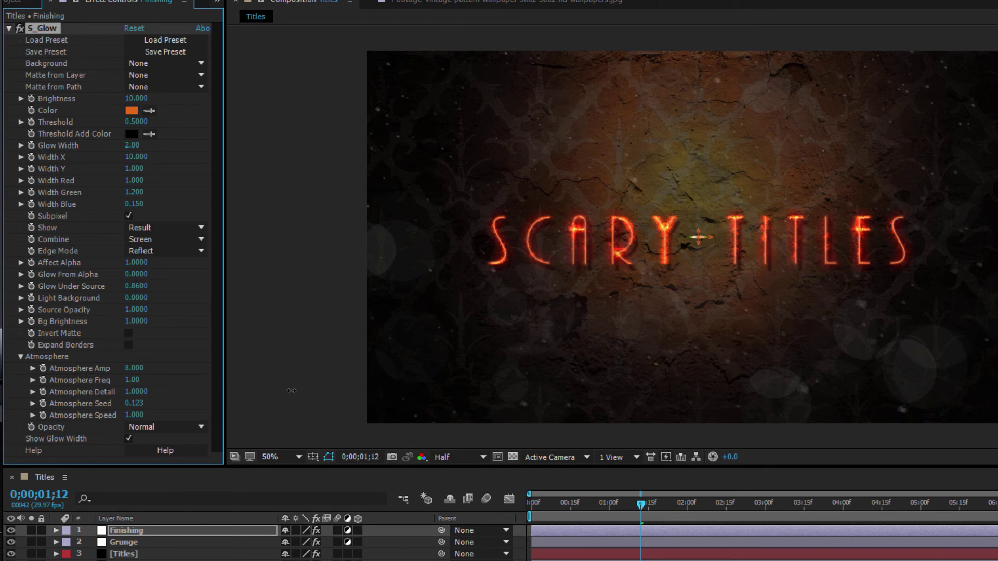
key("slash")
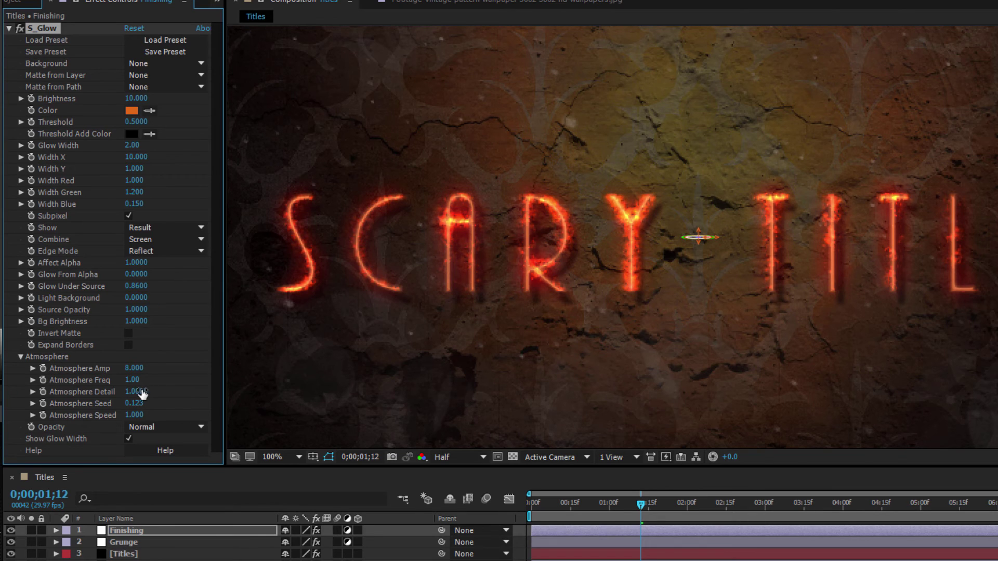
left_click_drag(142, 395, 106, 404)
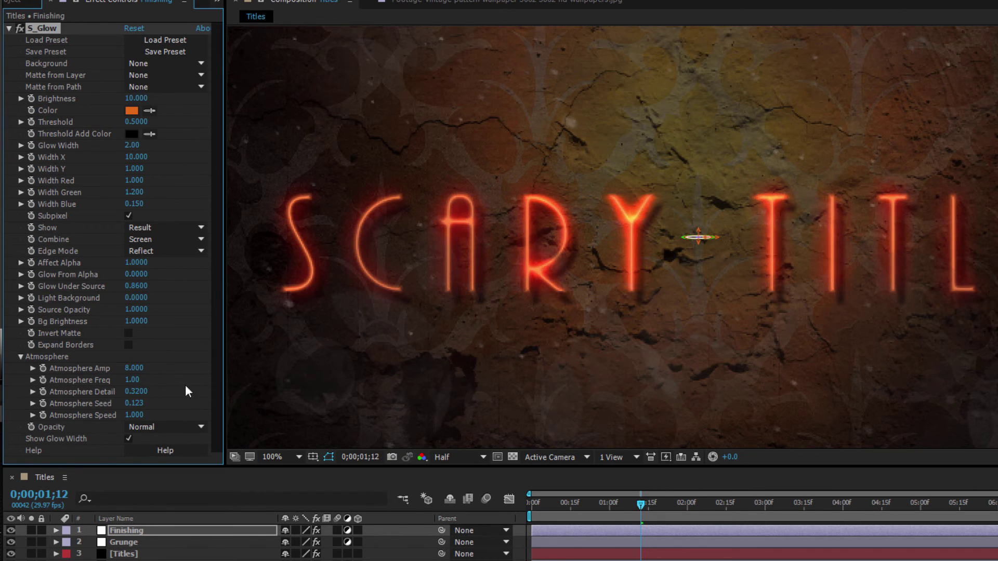
key("comma")
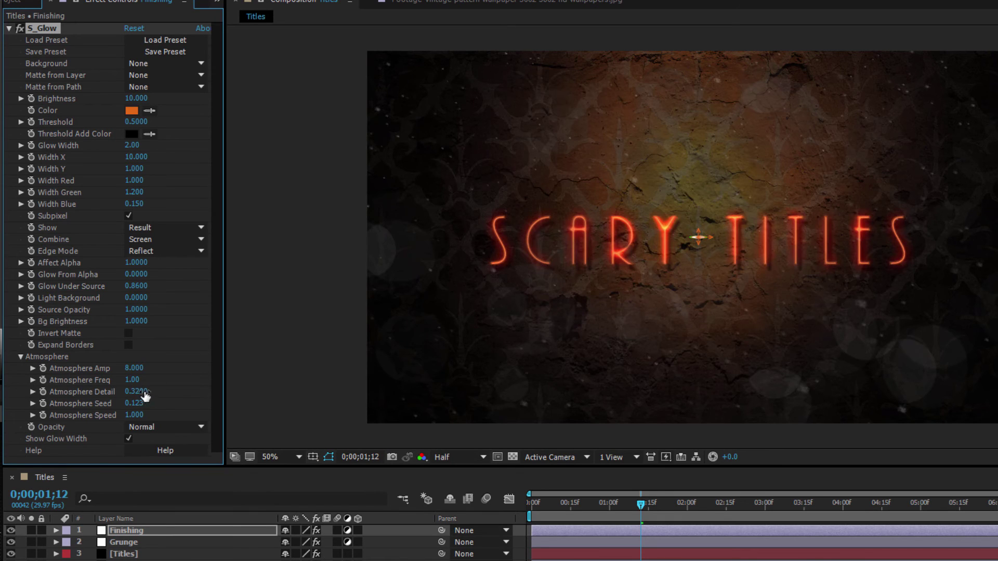
left_click_drag(133, 381, 159, 419)
key("ctrl+z")
key("ctrl+z")
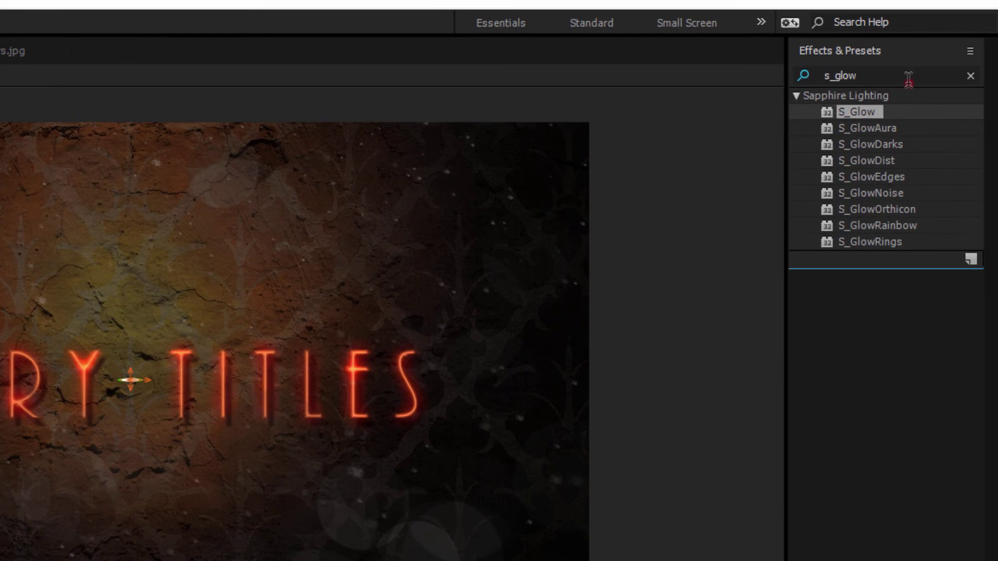
- Search 'bcc vigne' and apply BCC Vignette to the Finishing layer
left_click(909, 83)
double_click(871, 73)
key("BackSpace")
type("bcc vigne")
left_click(893, 110)
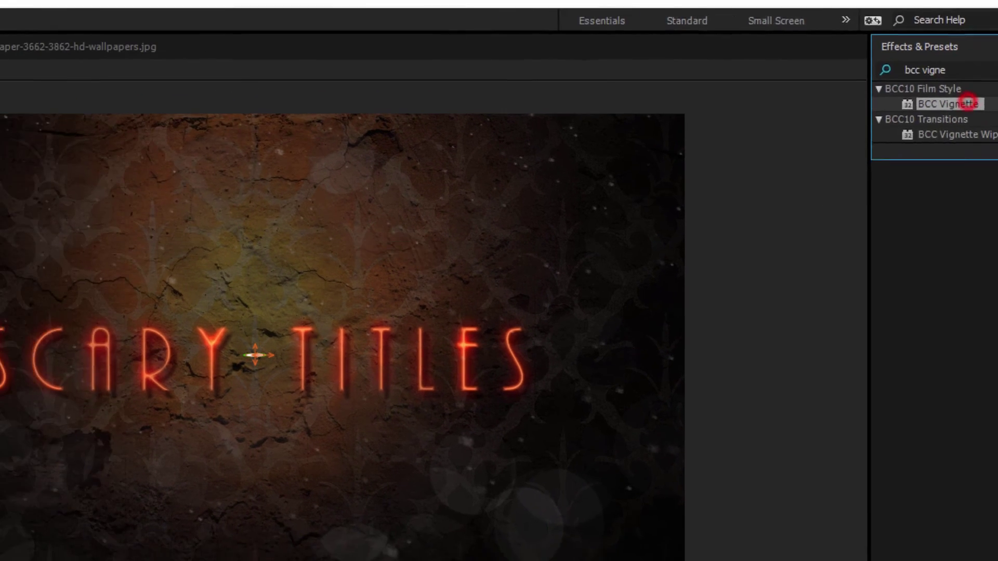
double_click(968, 103)
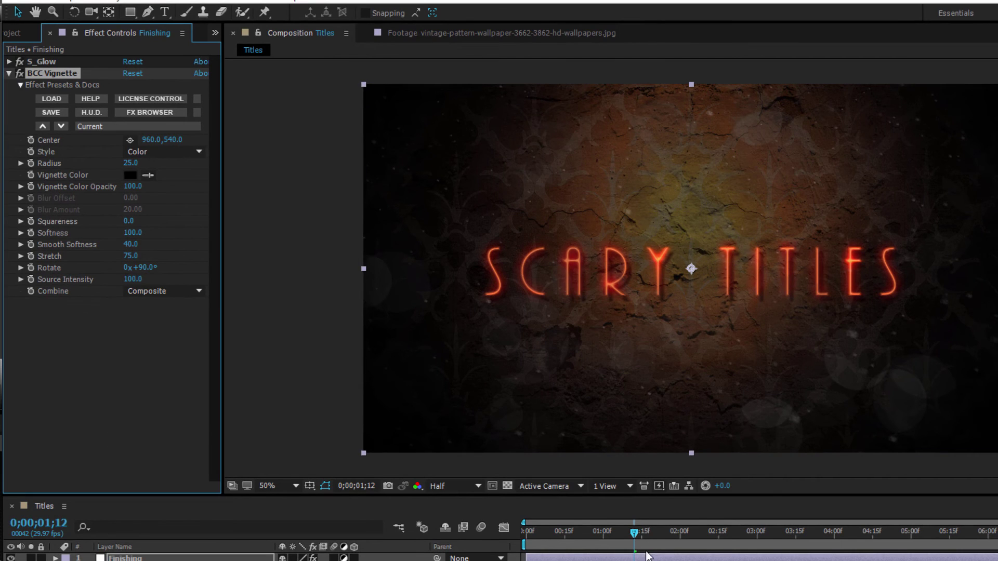
- Return the playhead to the start, view the vignette, and reveal the Titles layer's effects
left_click_drag(635, 532, 499, 556)
key("F2")
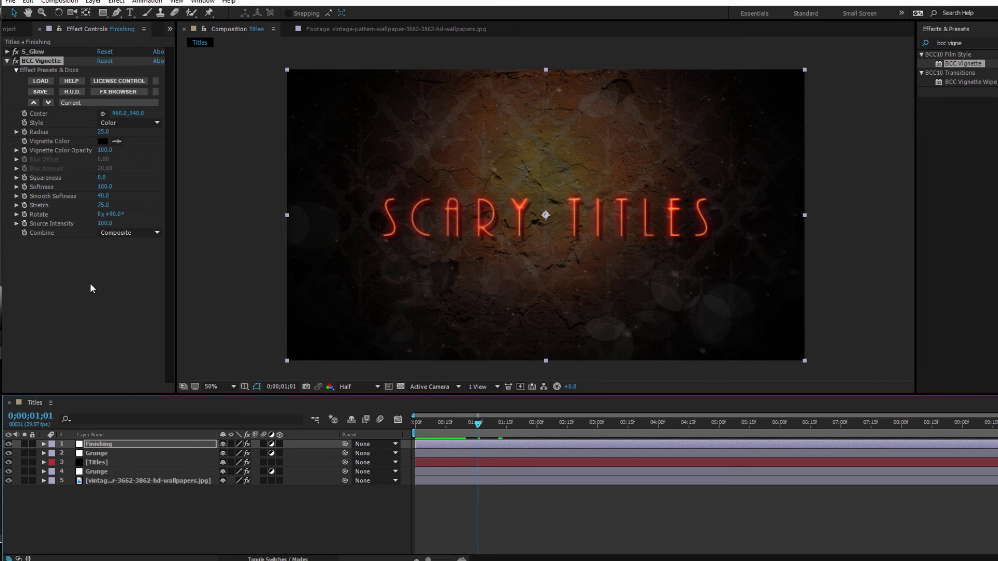
left_click(104, 462)
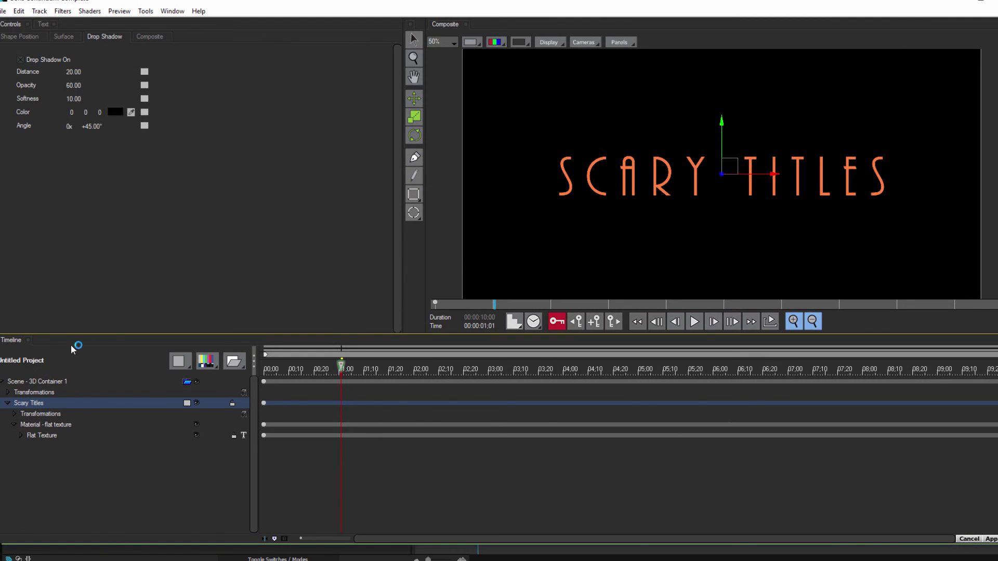
- Set the 3D Container camera's Zoom keyframe to Accelerate and raise Zoom so the title grows
left_click(61, 382)
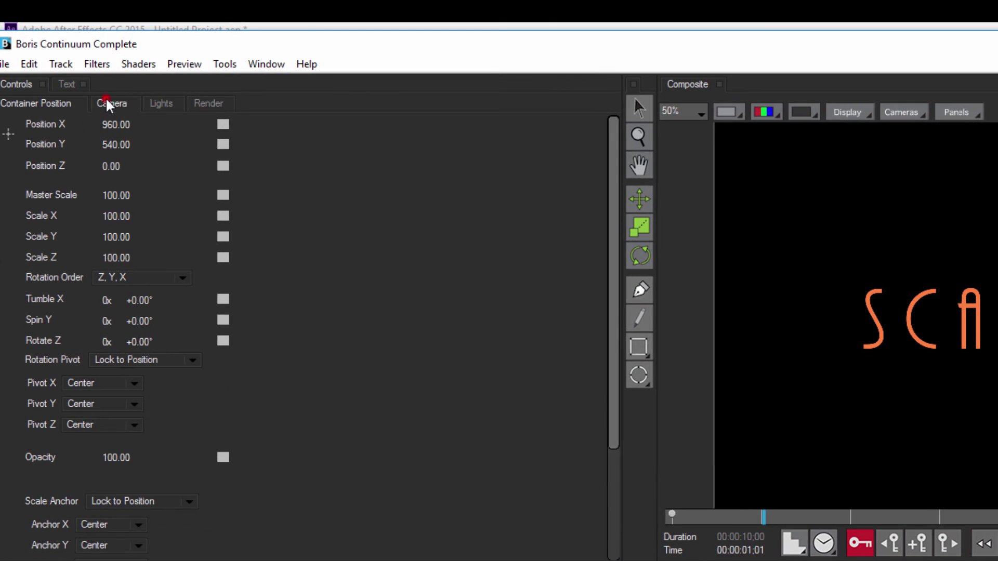
left_click(107, 103)
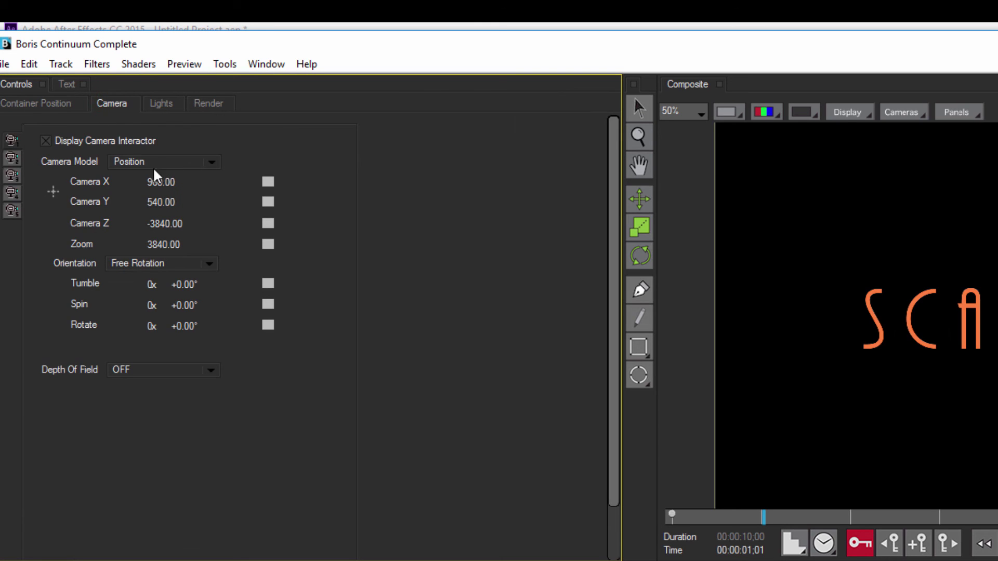
left_click(269, 245)
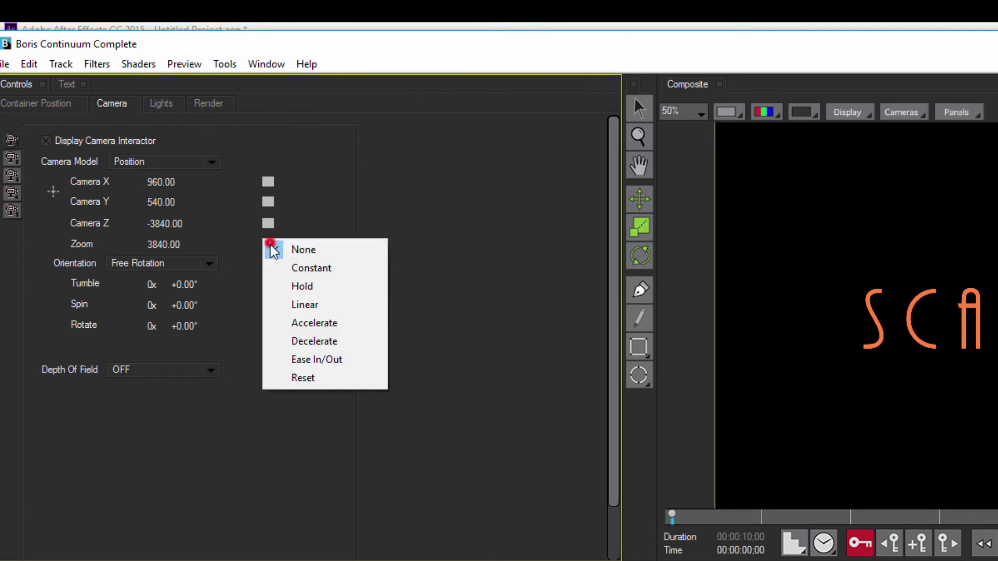
left_click(319, 328)
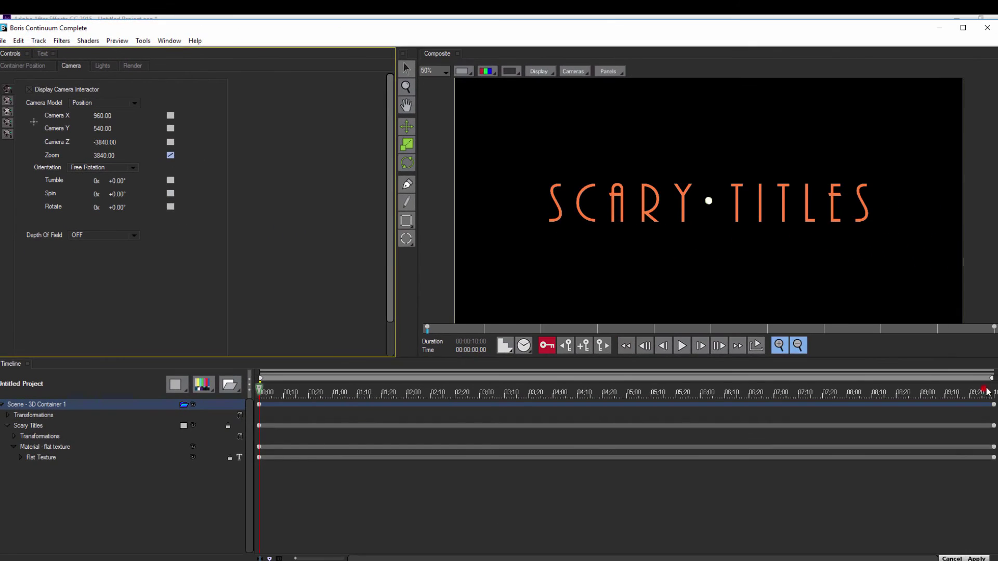
mouse_move(104, 158)
left_mouse_down()
mouse_move(117, 156)
mouse_move(99, 156)
left_mouse_up()
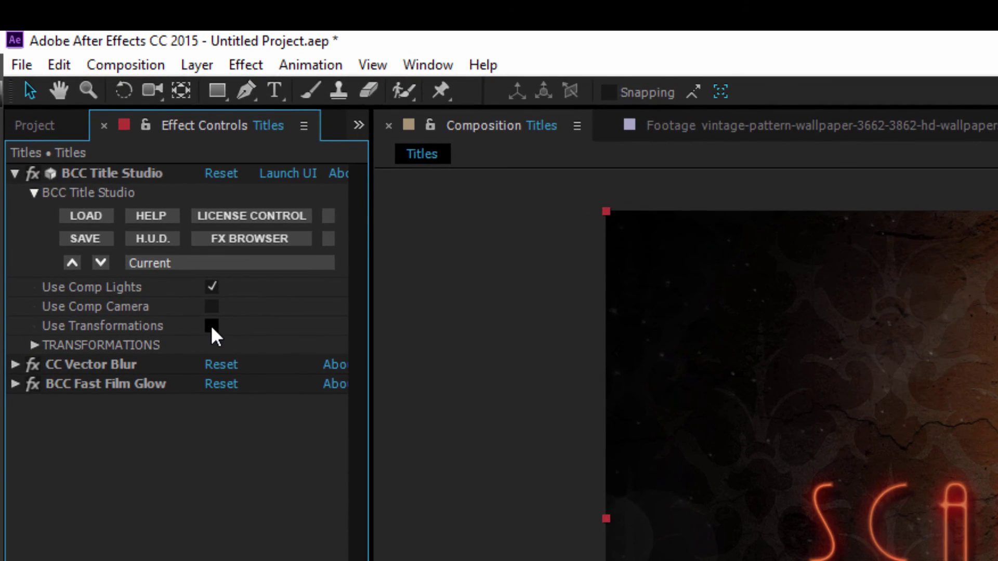
- Make the Grunge, Titles and wallpaper layers 3D
left_click(211, 326)
left_click(34, 344)
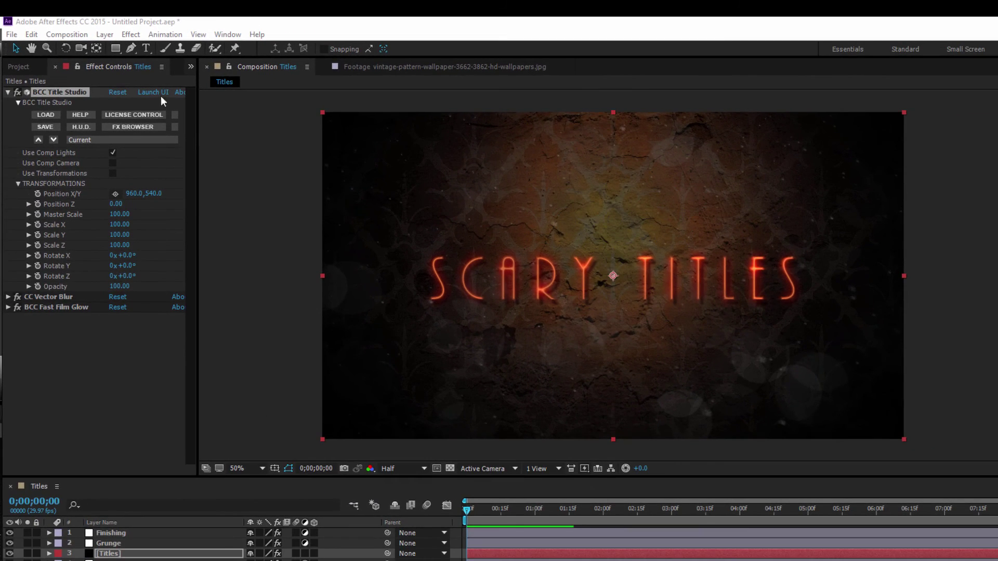
left_click(159, 93)
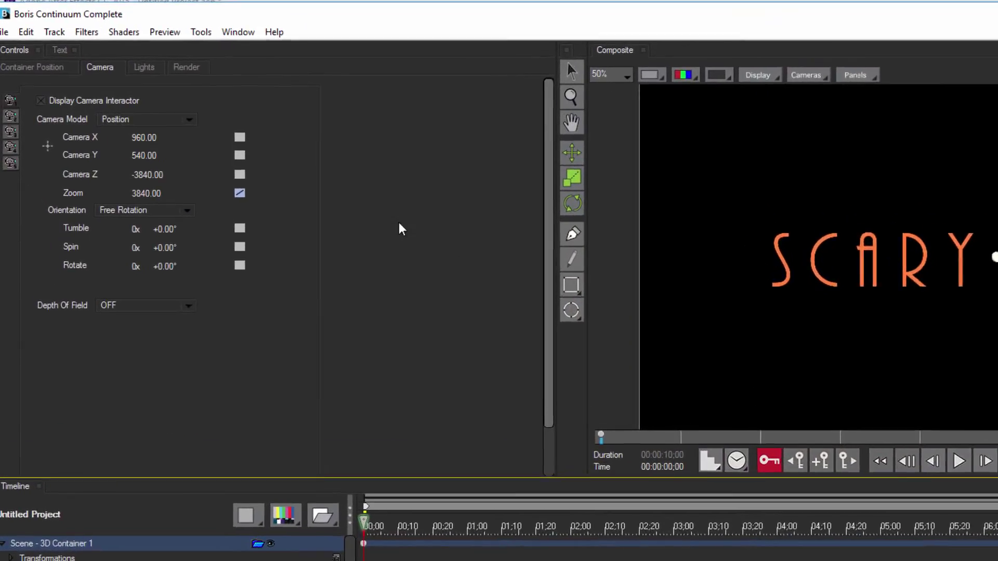
right_click(194, 177)
left_click(332, 351)
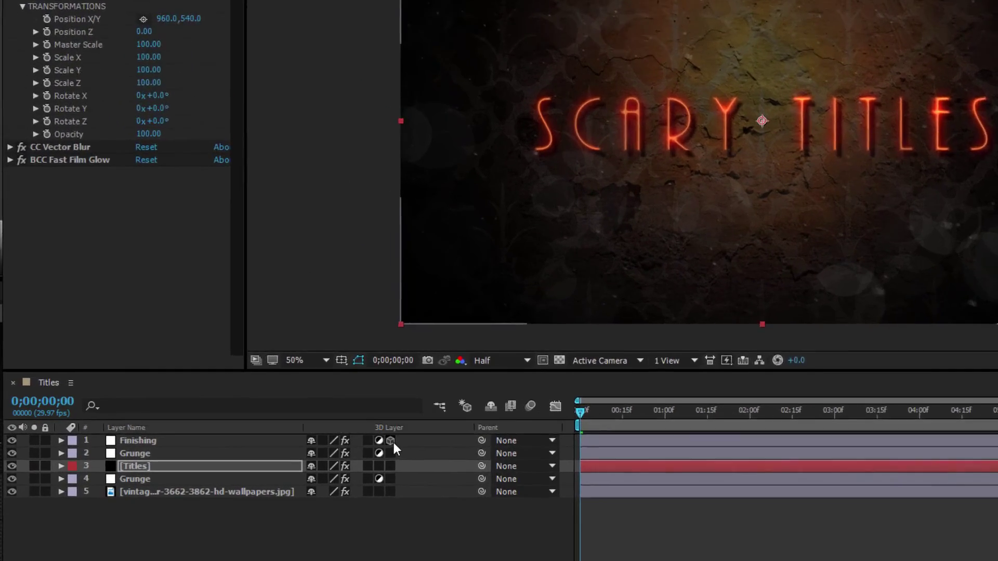
left_click(390, 453)
left_click(391, 466)
left_click(553, 462)
- Add a new camera layer, Camera 1
left_click(97, 16)
left_click(111, 30)
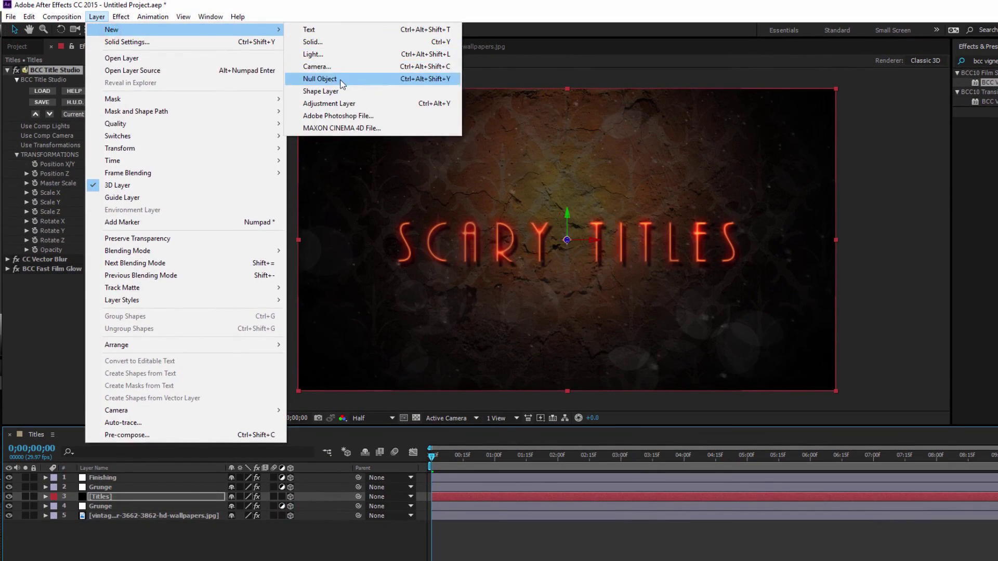
left_click(317, 67)
left_click(496, 408)
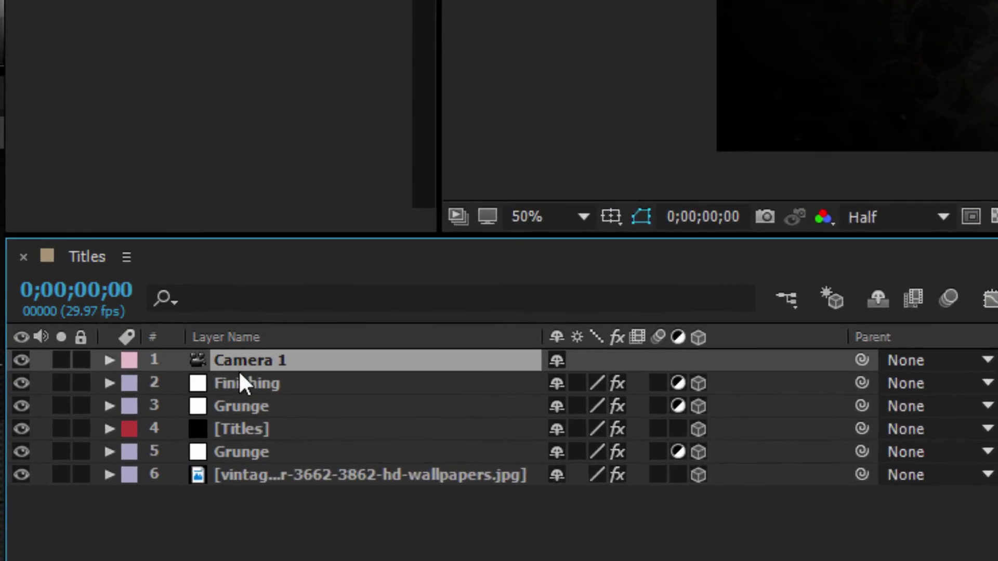
- Keyframe Camera 1's Zoom at a later time and preview the push-in
left_click(109, 360)
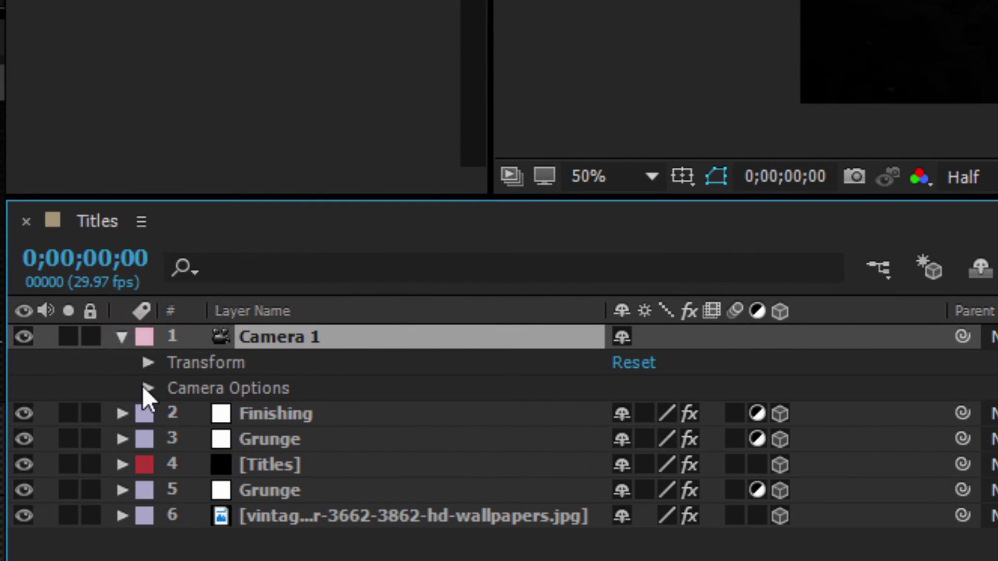
left_click(148, 388)
left_click(194, 361)
left_click(566, 359)
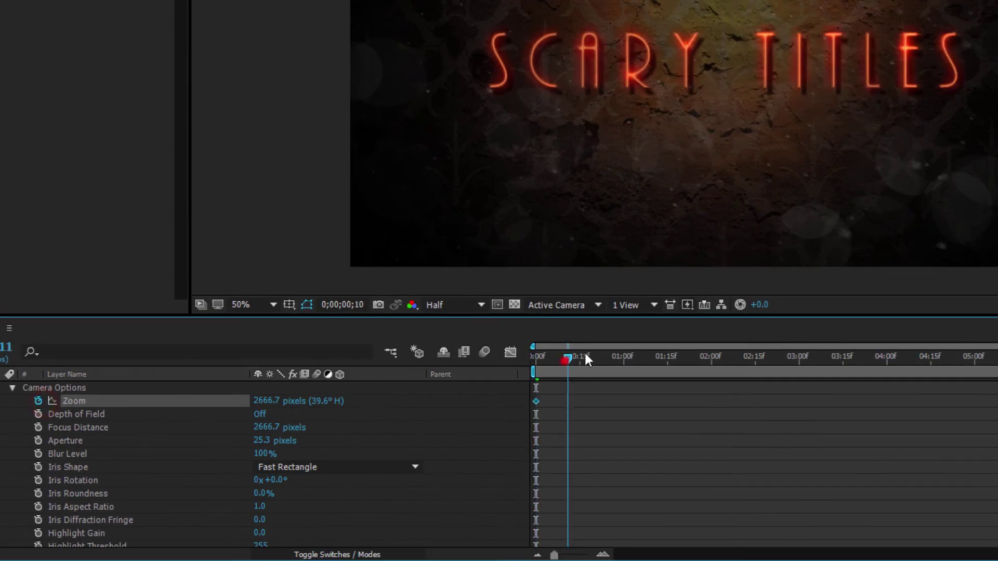
key("space")
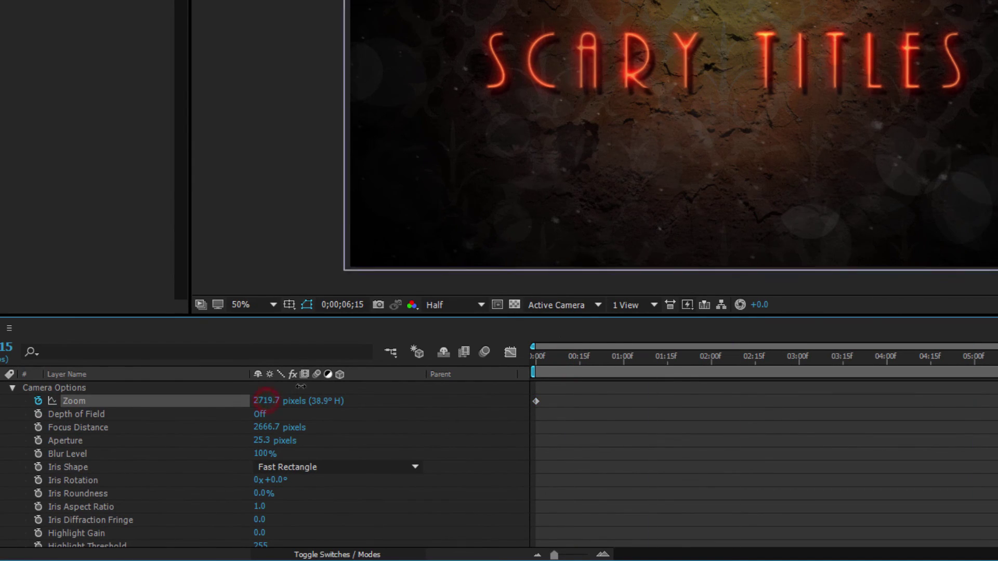